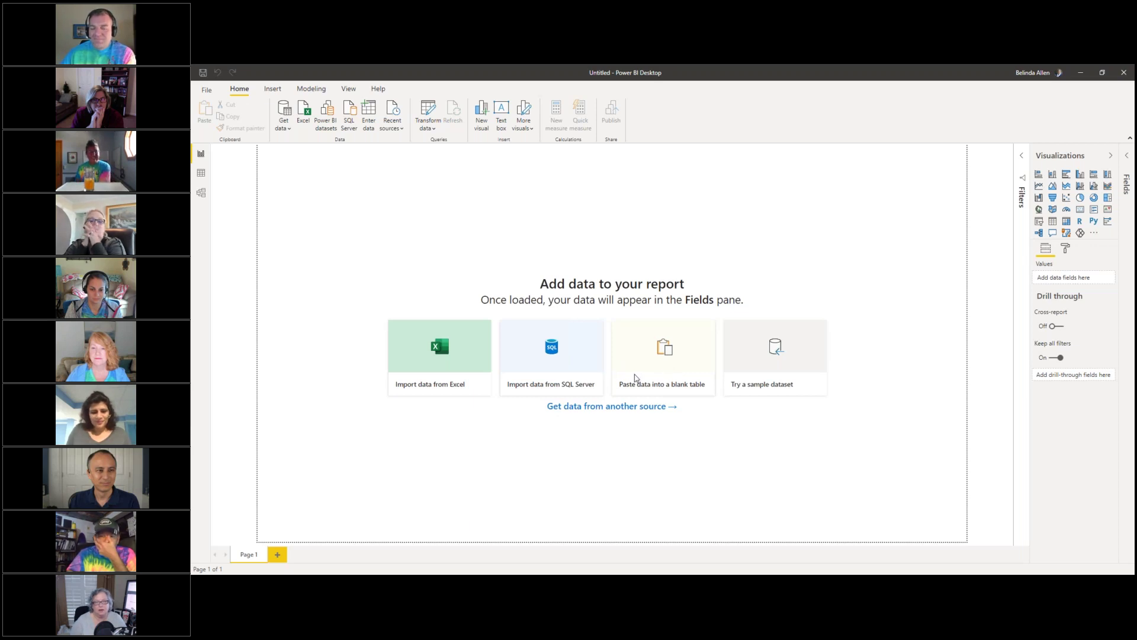
Step: Connect to Dynamics 365 Business Central from the online services data sources
{"action": "left_click", "coordinate": [612, 405]}
{"action": "left_click", "coordinate": [573, 245]}
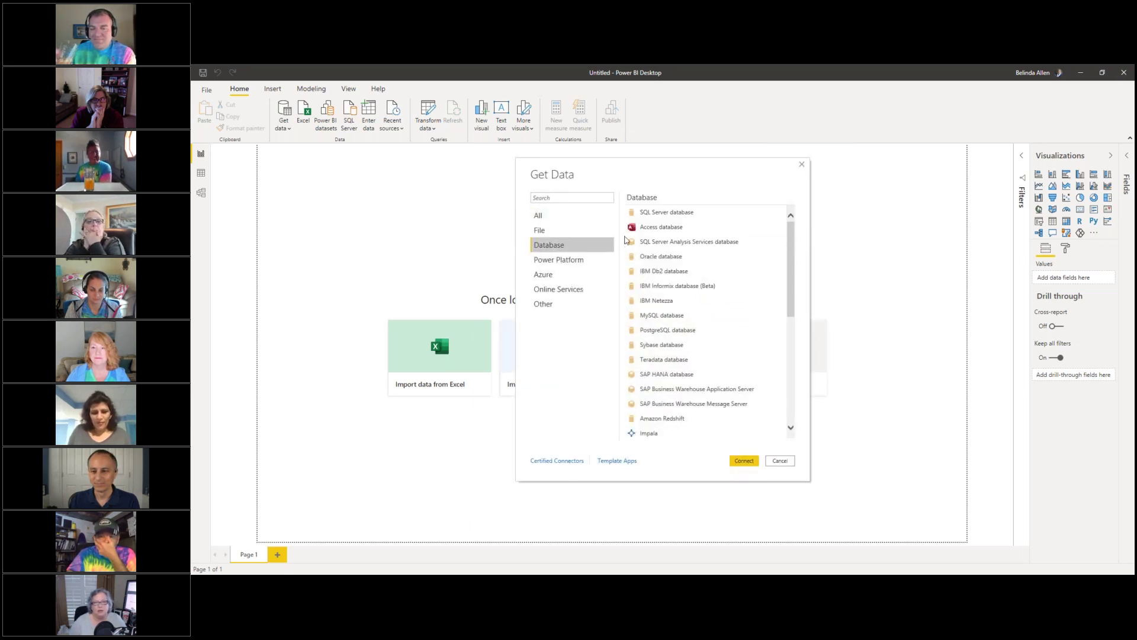
{"action": "left_click", "coordinate": [670, 213]}
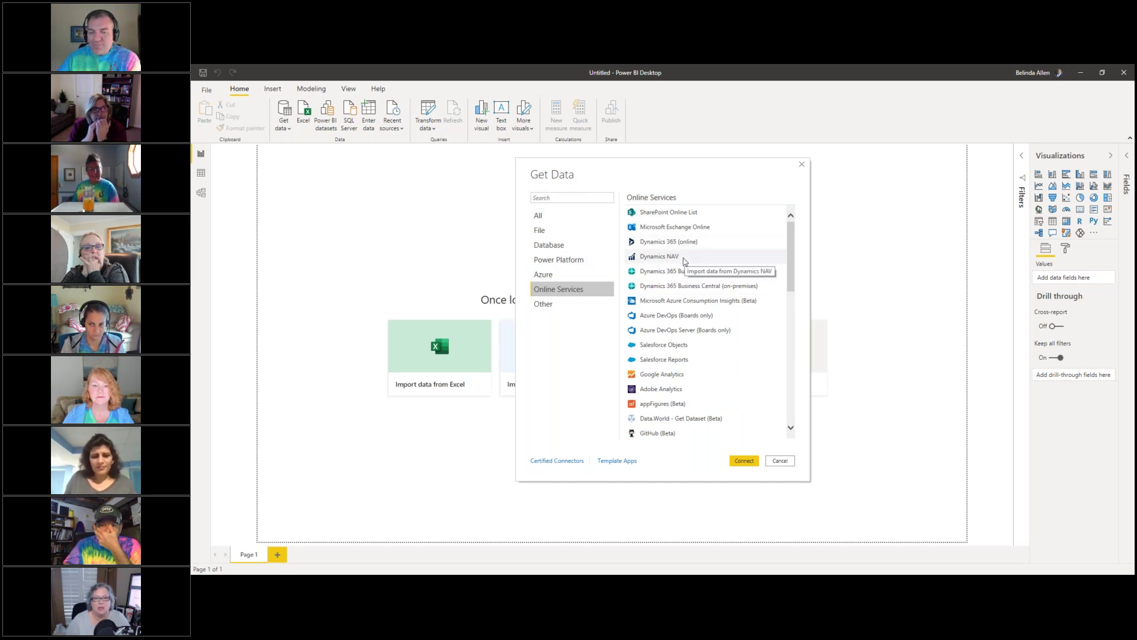
{"action": "left_click", "coordinate": [680, 270]}
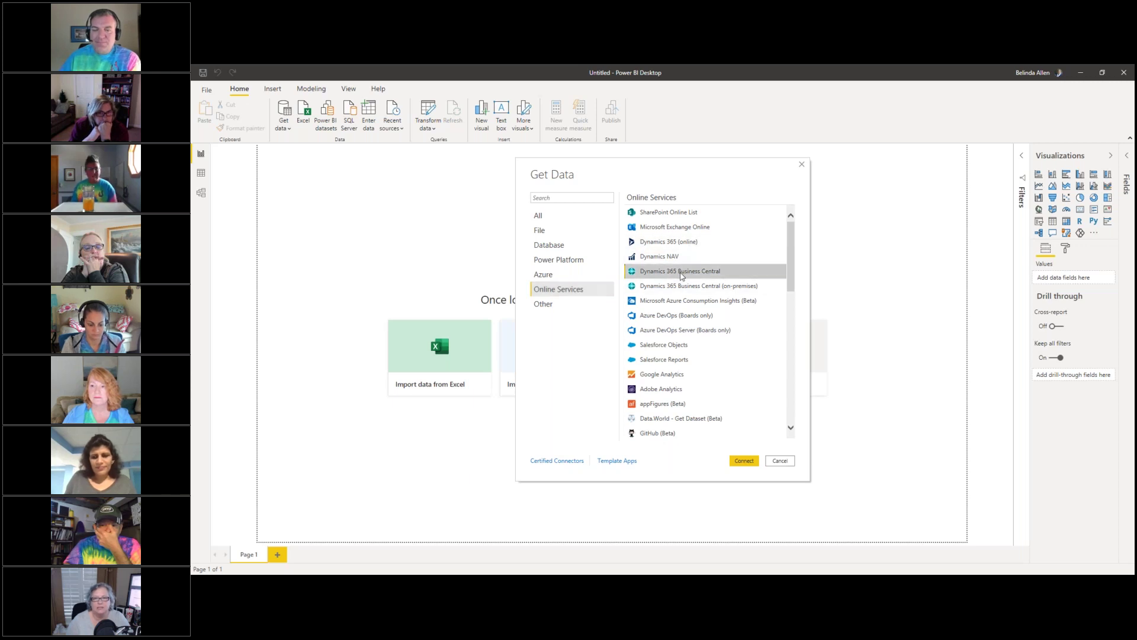
{"action": "left_click", "coordinate": [744, 461]}
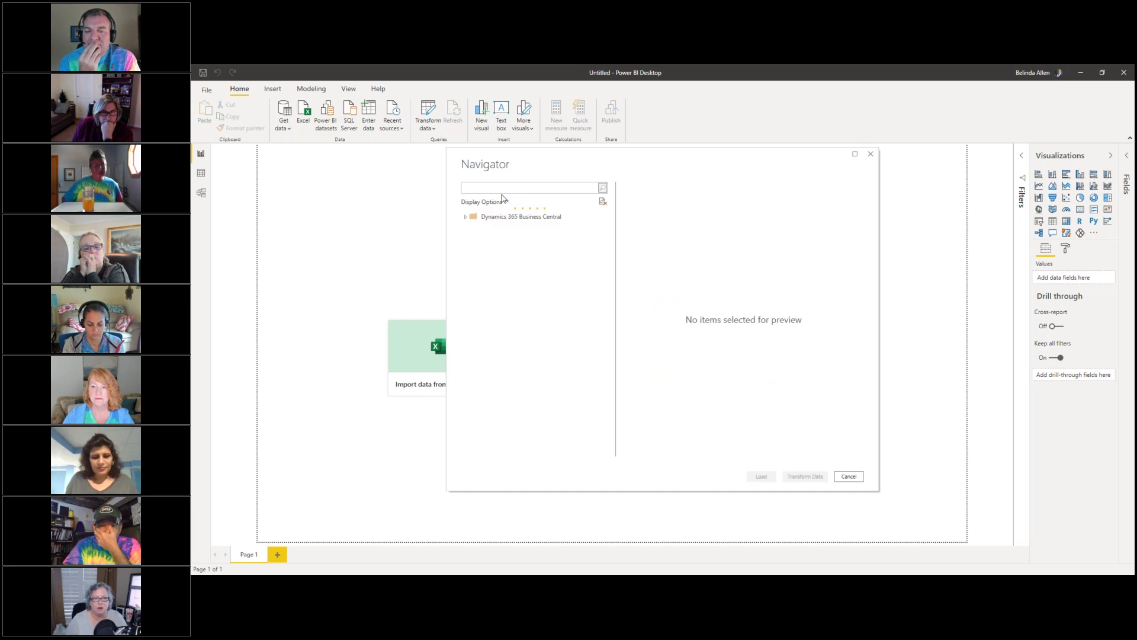
Step: Select the AccountingPeriods table of CRONUS USA, Inc. in the PRODUCTION environment and open it for data transformation
{"action": "left_click", "coordinate": [466, 217]}
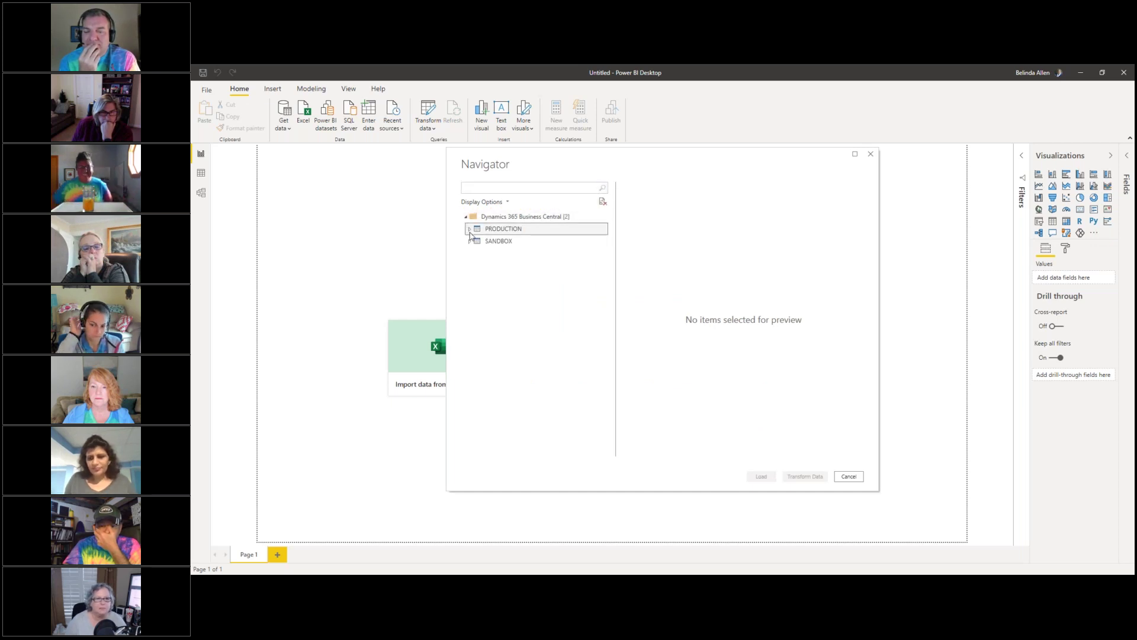
{"action": "left_click", "coordinate": [469, 231]}
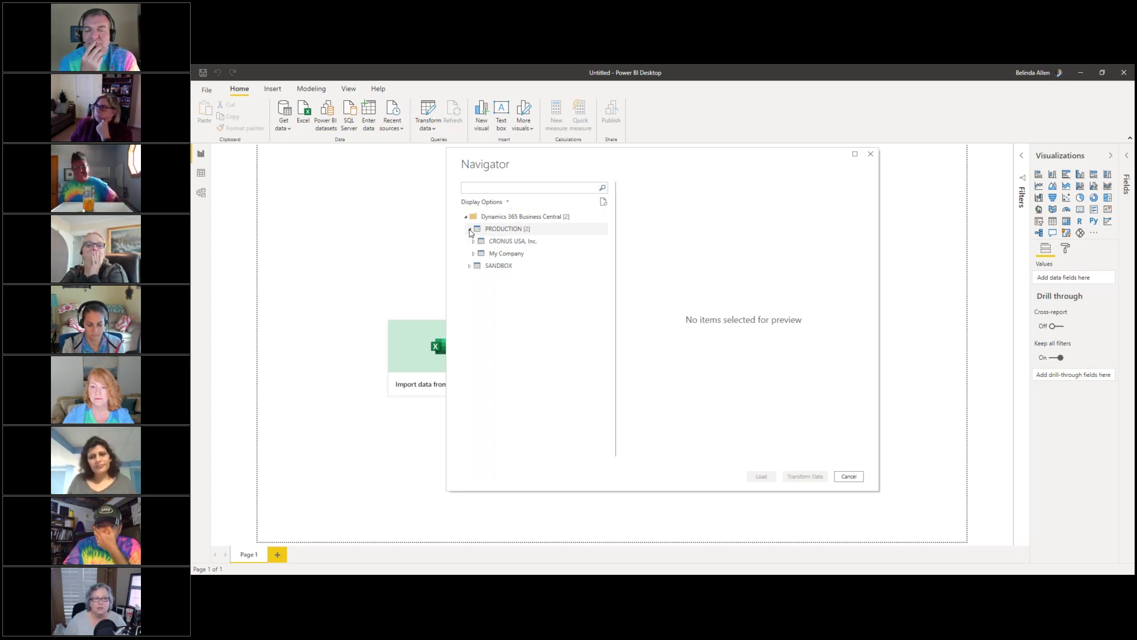
{"action": "left_click", "coordinate": [475, 241]}
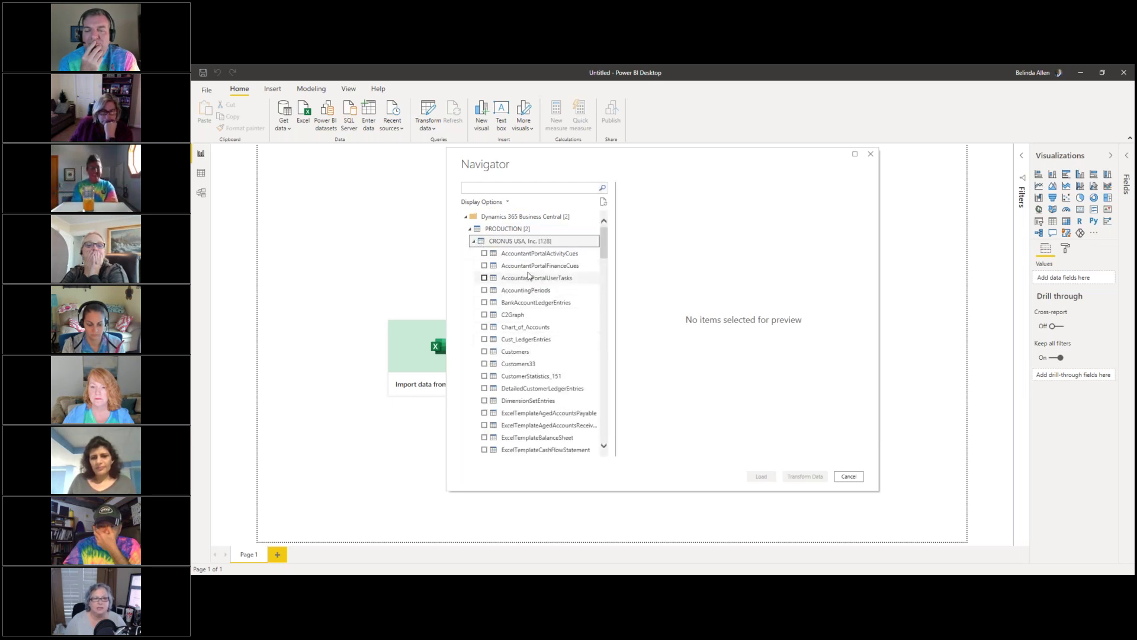
{"action": "left_click", "coordinate": [527, 291]}
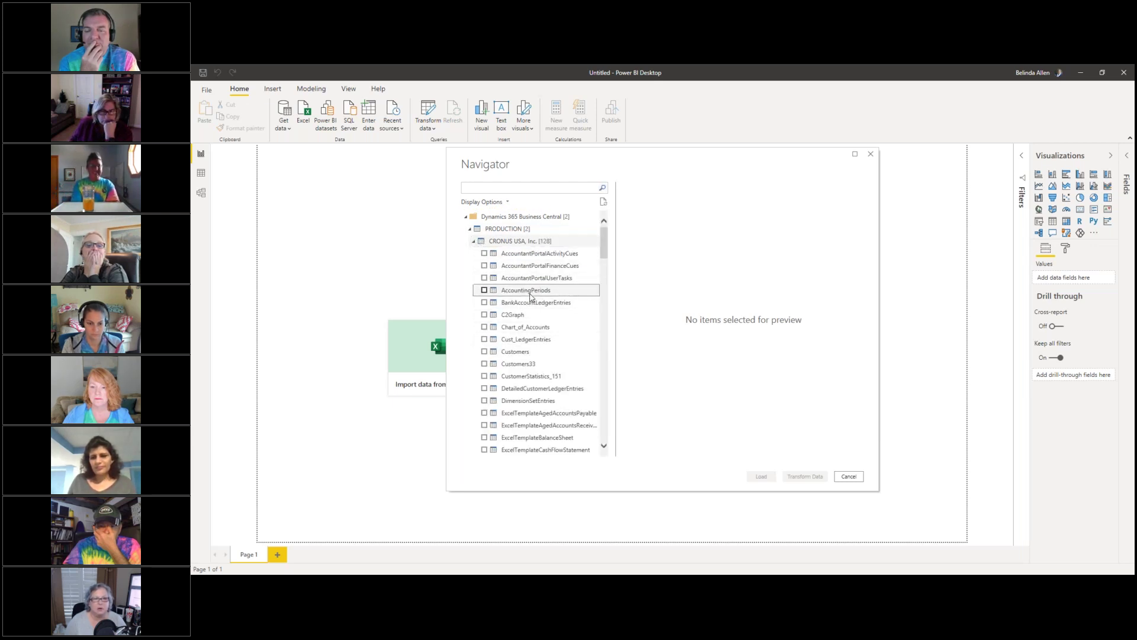
{"action": "left_click", "coordinate": [484, 290]}
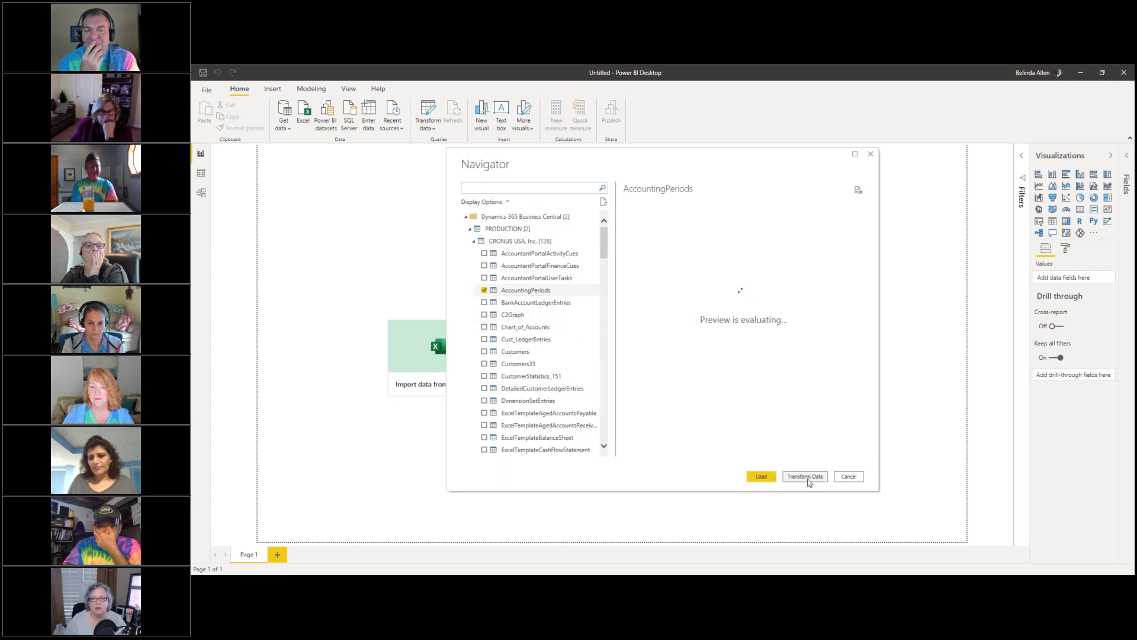
{"action": "left_click", "coordinate": [798, 478]}
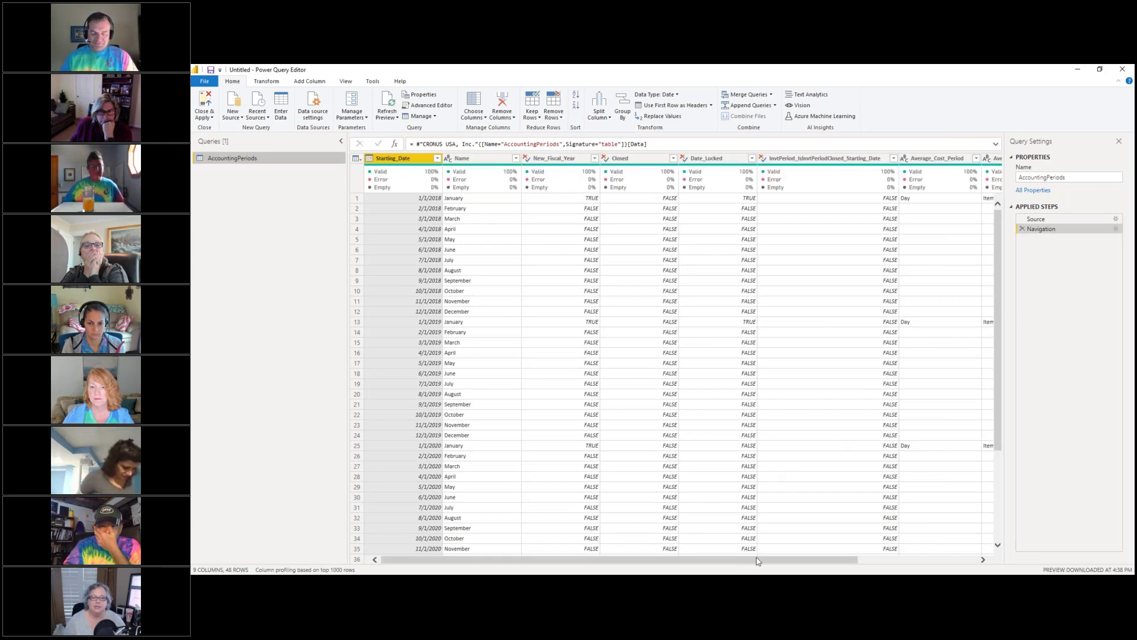
Step: Keep only the Starting_Date and Name columns of the AccountingPeriods query
{"action": "left_click_drag", "start_coordinate": [758, 559], "coordinate": [704, 562]}
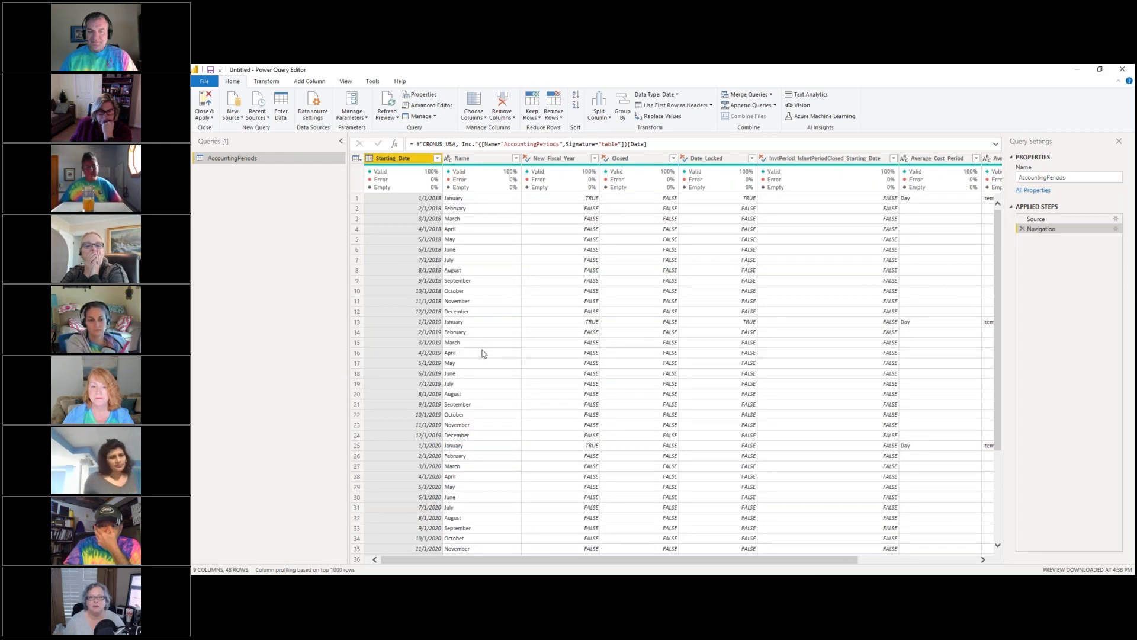
{"action": "mouse_move", "coordinate": [662, 559]}
{"action": "left_mouse_down"}
{"action": "mouse_move", "coordinate": [842, 550]}
{"action": "mouse_move", "coordinate": [671, 558]}
{"action": "left_mouse_up"}
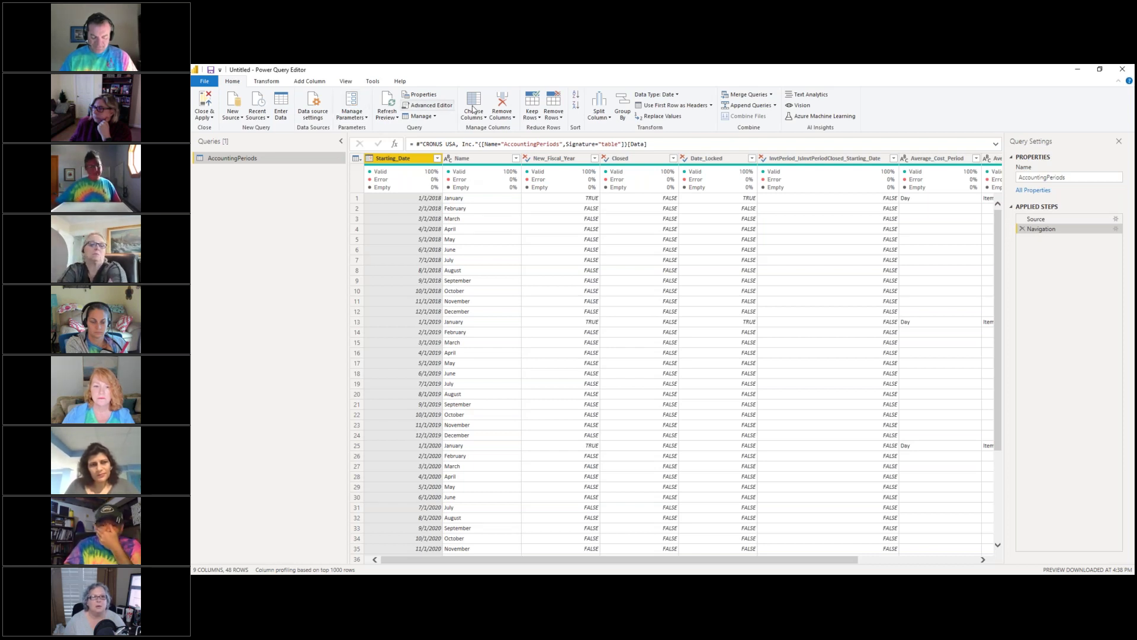
{"action": "left_click", "coordinate": [480, 101]}
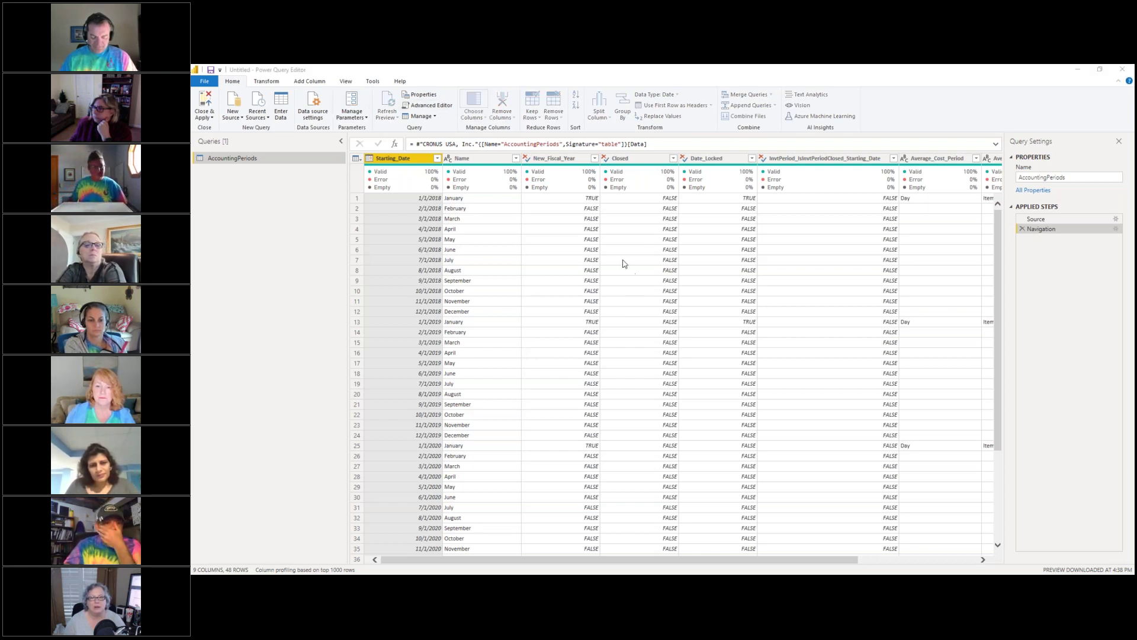
{"action": "left_click", "coordinate": [600, 231]}
{"action": "left_click", "coordinate": [599, 241]}
{"action": "left_click", "coordinate": [599, 252]}
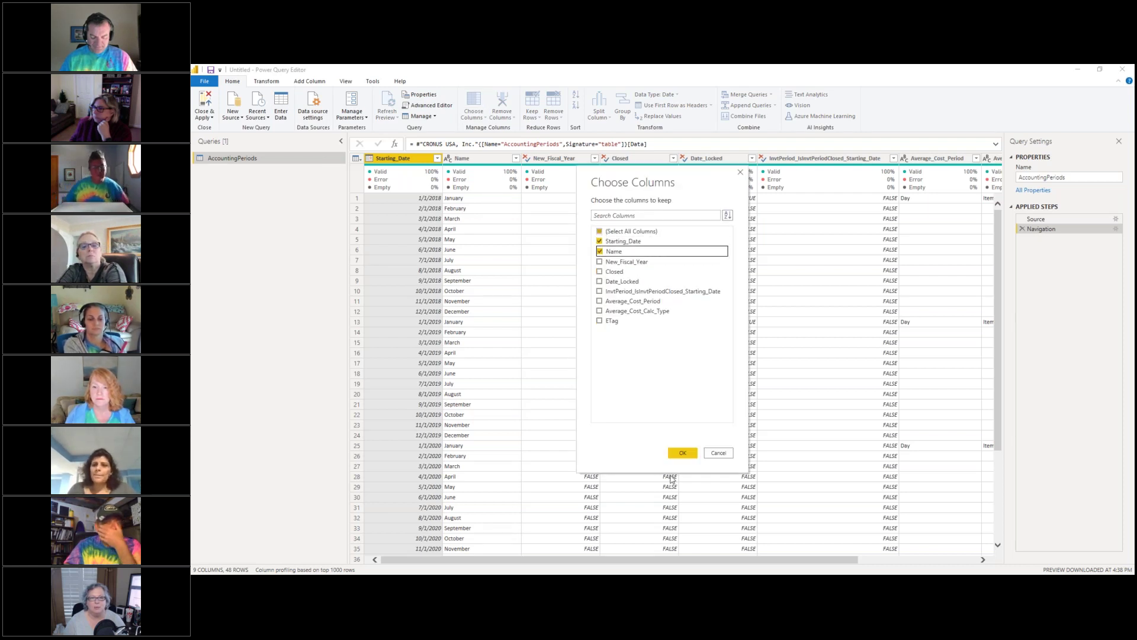
{"action": "left_click", "coordinate": [682, 453]}
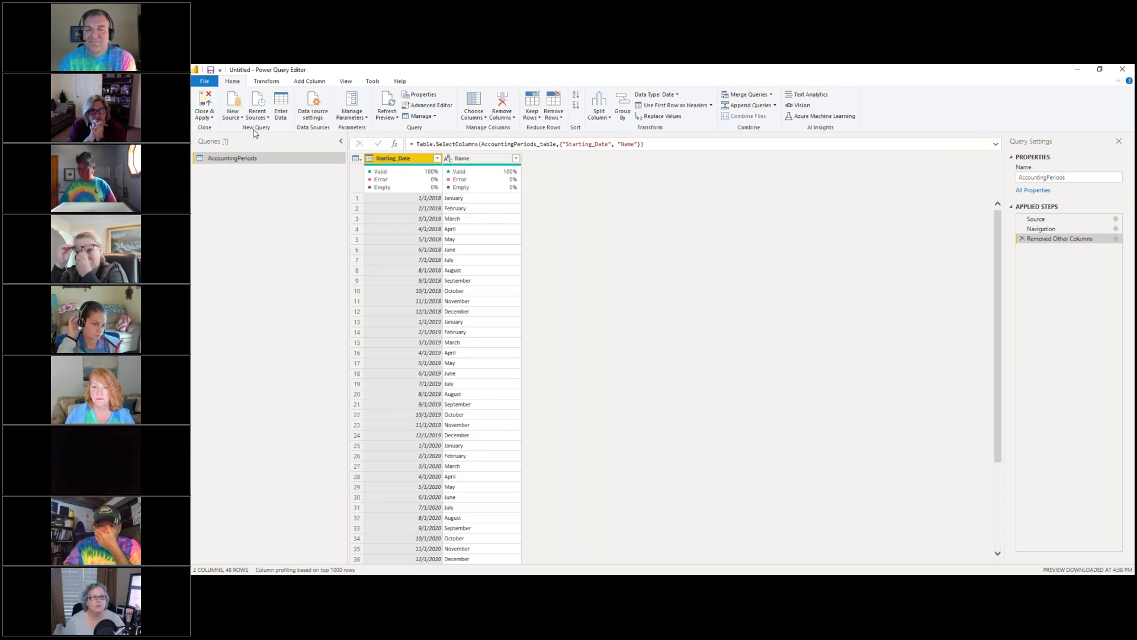
Step: Start a column from examples, entering the values 4, 4, 5 for January to March 2018 and again for April to June
{"action": "left_click", "coordinate": [309, 81]}
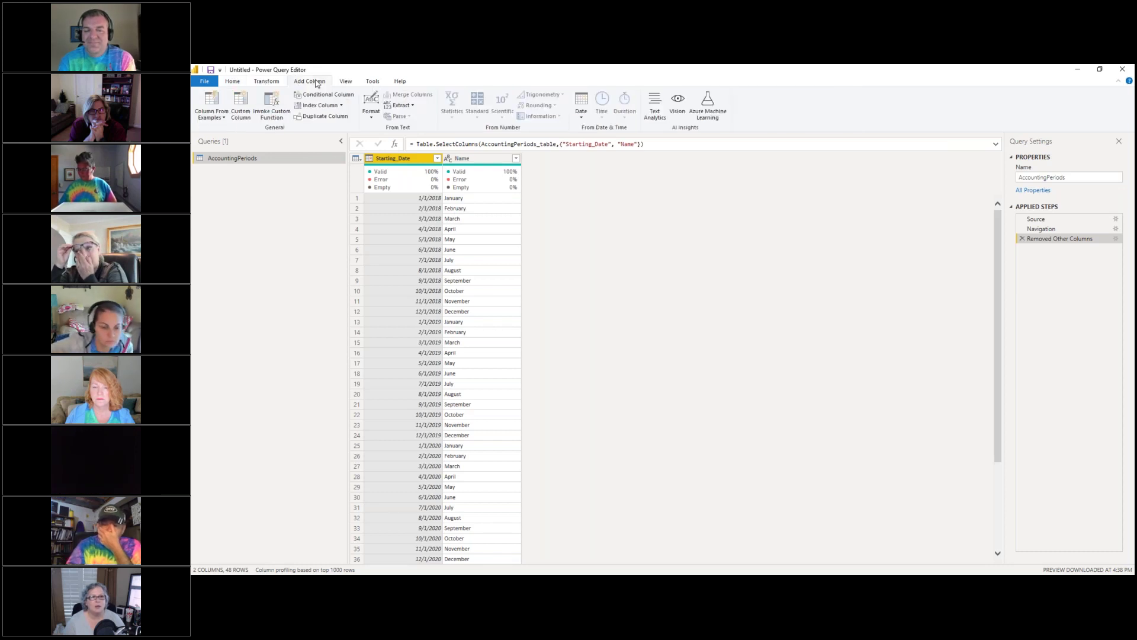
{"action": "left_click", "coordinate": [211, 102]}
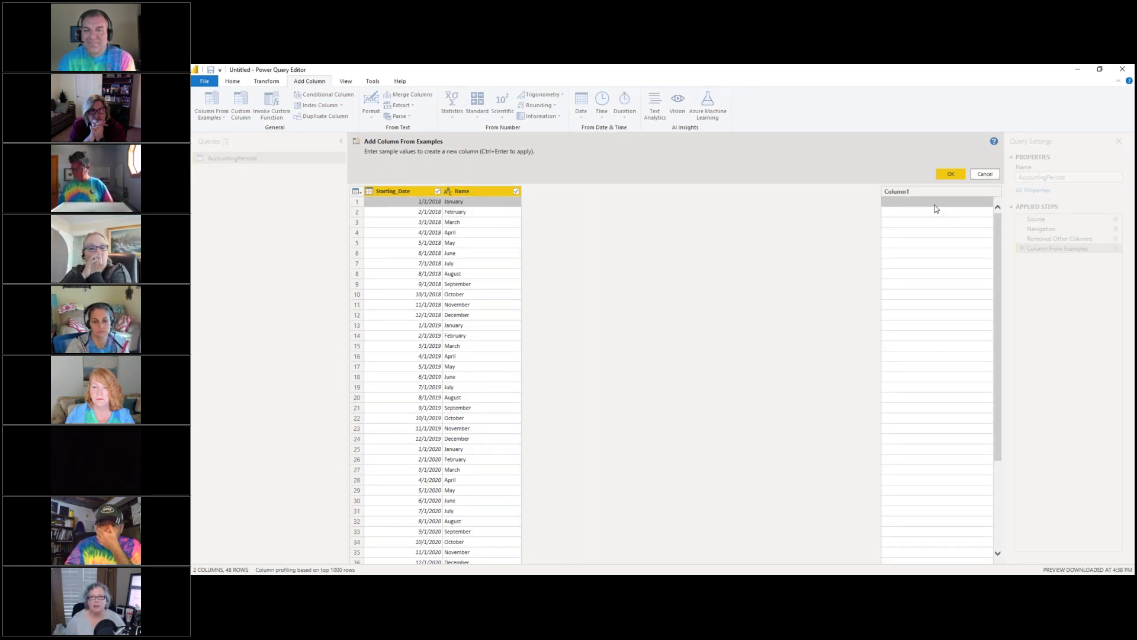
{"action": "type", "text": "4"}
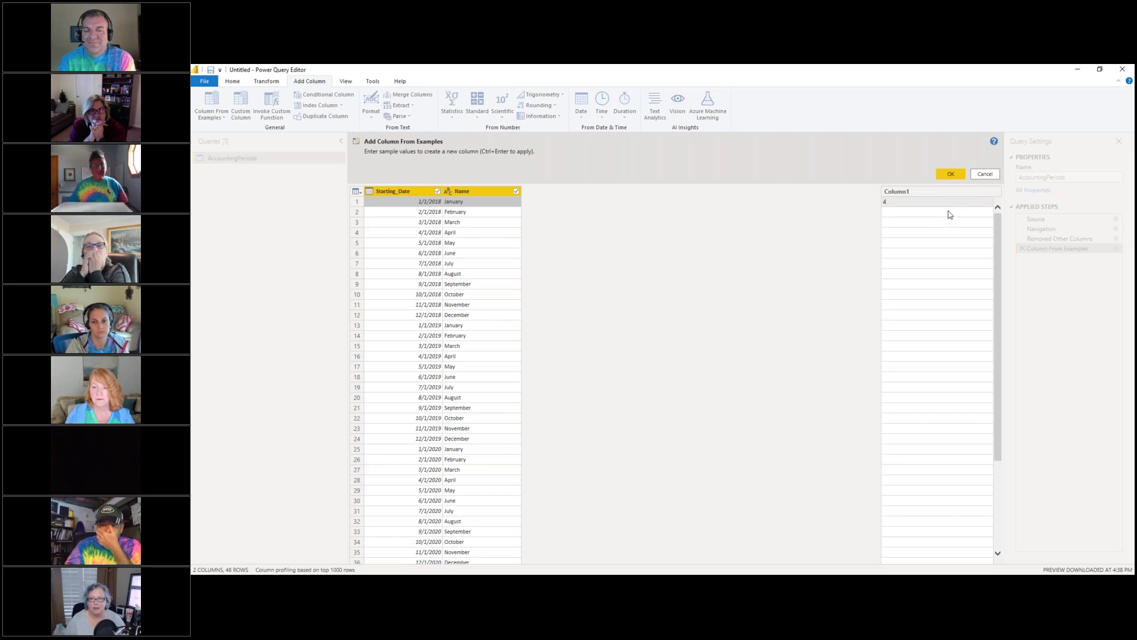
{"action": "key", "text": "Return"}
{"action": "left_click", "coordinate": [912, 224]}
{"action": "type", "text": "5"}
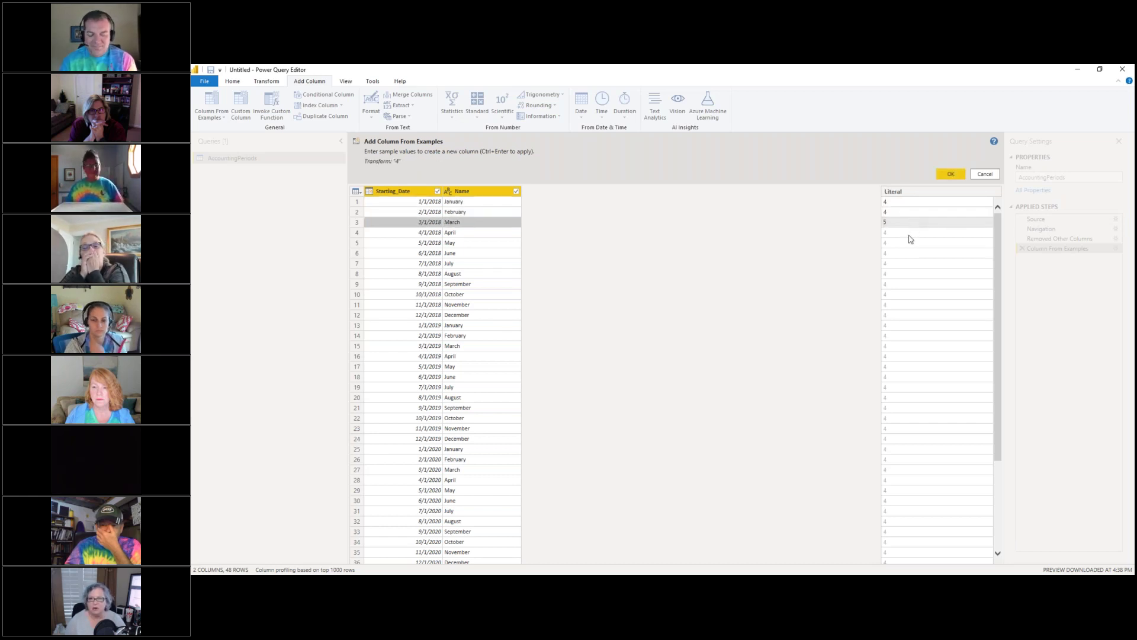
{"action": "key", "text": "Return"}
{"action": "type", "text": "4"}
{"action": "key", "text": "Return"}
{"action": "type", "text": "4"}
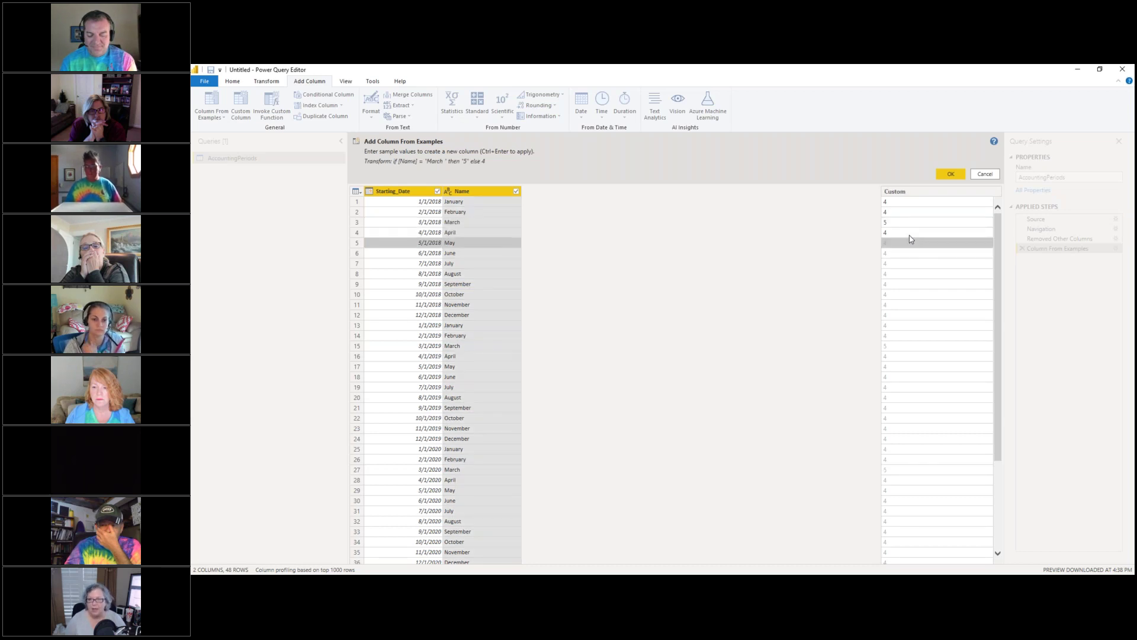
{"action": "key", "text": "Return"}
{"action": "type", "text": "5"}
{"action": "key", "text": "Return"}
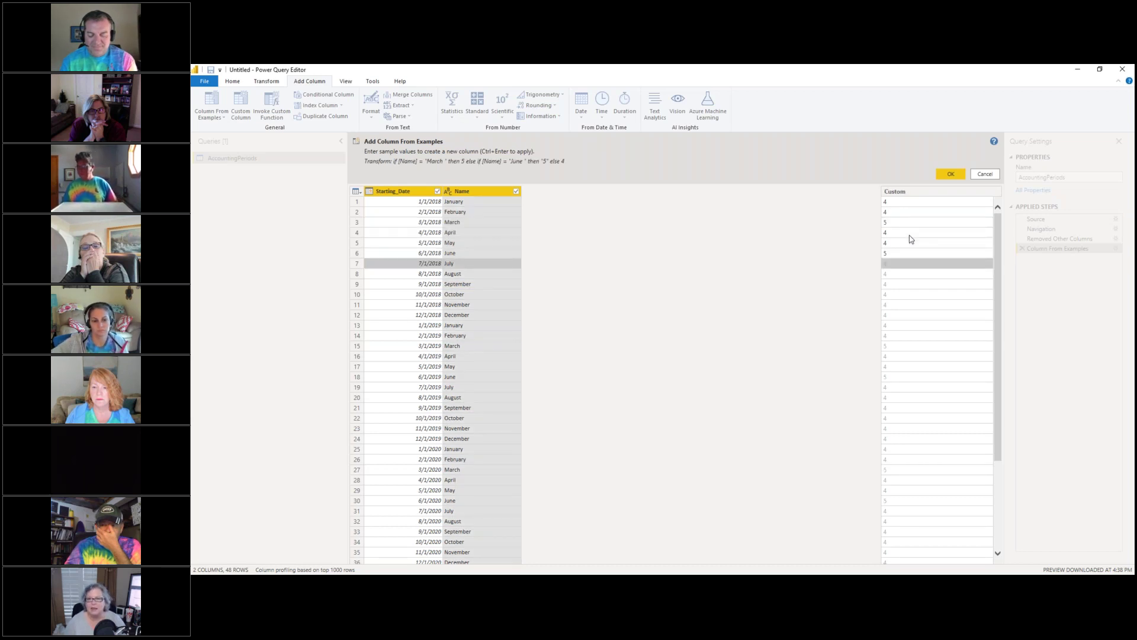
Step: Enter the examples 4, 4, 5 for July to September and for October to December 2018, and add the column
{"action": "type", "text": "4"}
{"action": "key", "text": "Return"}
{"action": "type", "text": "4"}
{"action": "key", "text": "Return"}
{"action": "type", "text": "5"}
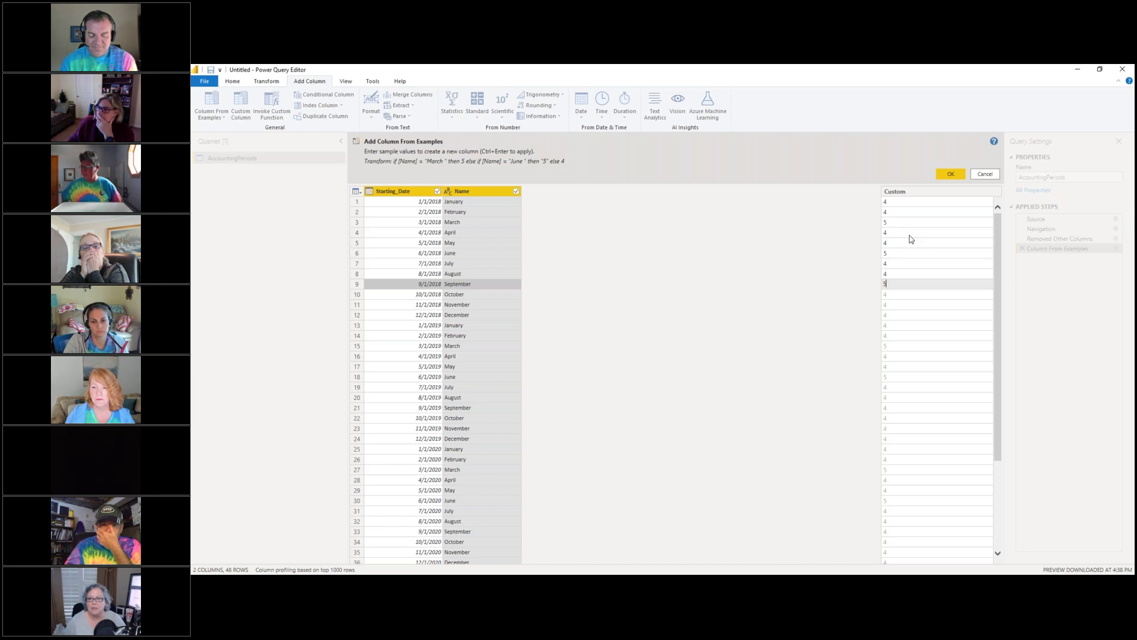
{"action": "key", "text": "Return"}
{"action": "type", "text": "4"}
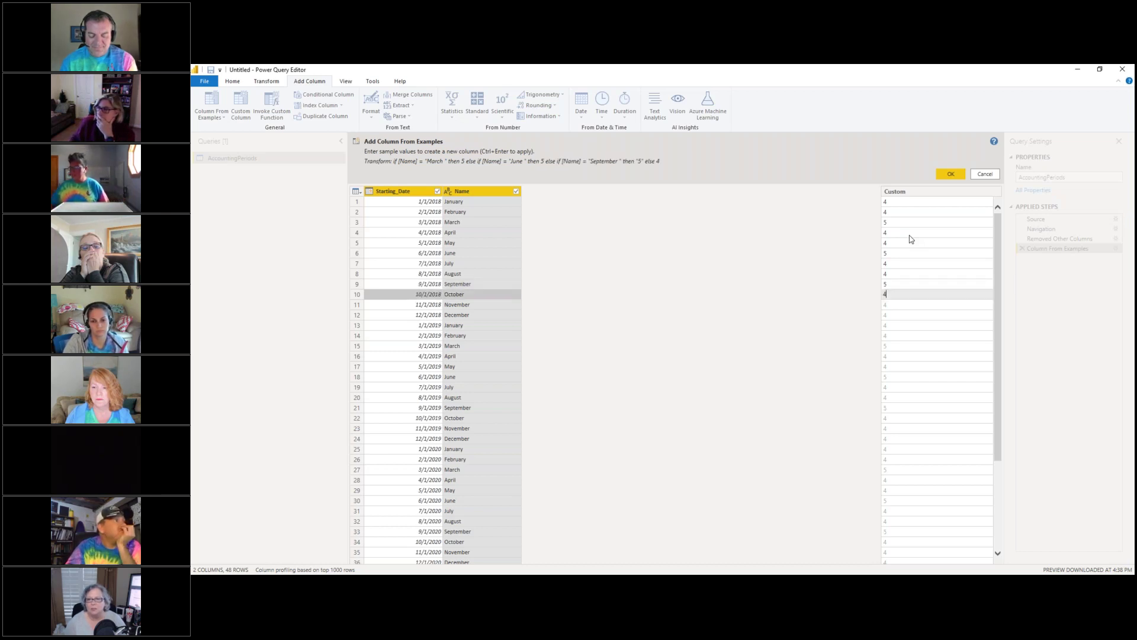
{"action": "key", "text": "Return"}
{"action": "type", "text": "4"}
{"action": "key", "text": "Return"}
{"action": "type", "text": "5"}
{"action": "key", "text": "Return"}
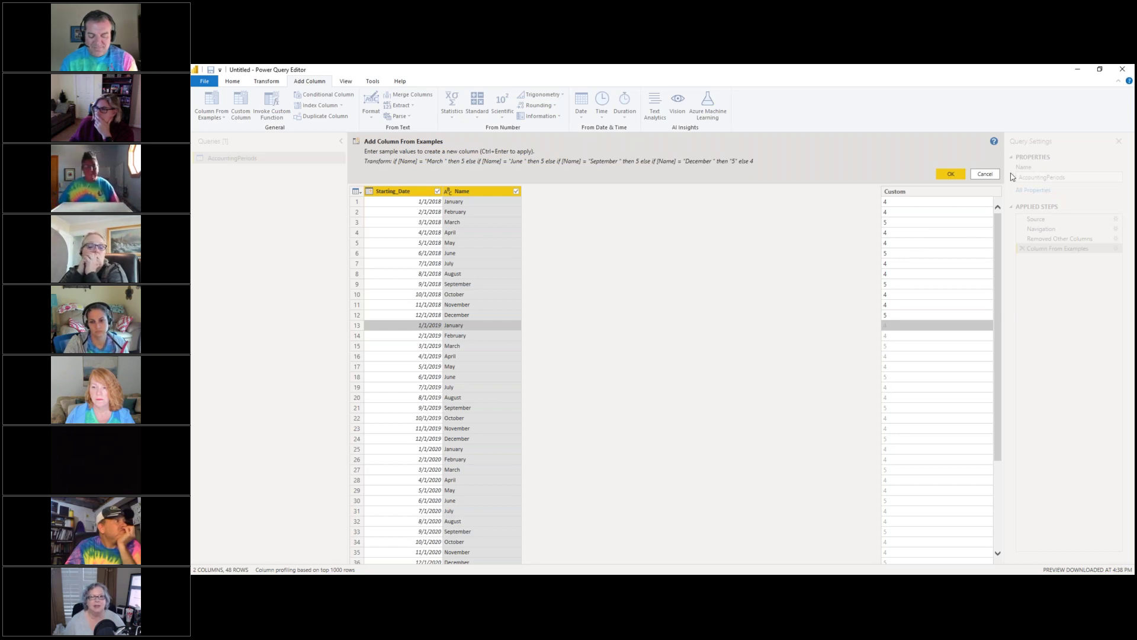
{"action": "left_click", "coordinate": [951, 174]}
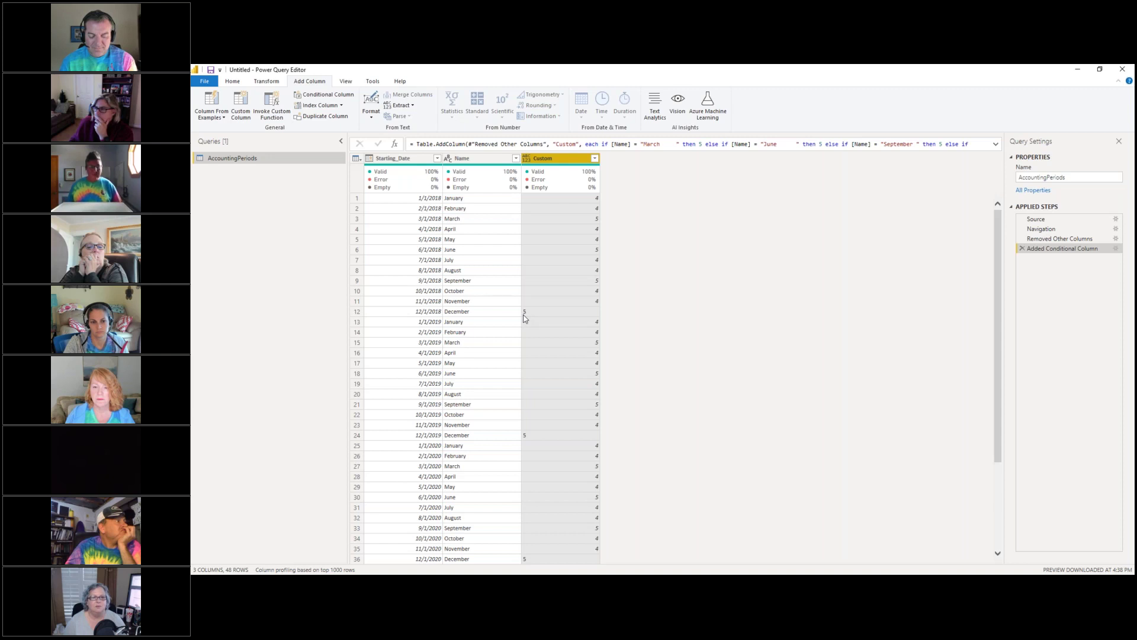
Step: Remove the Custom column from the query and select the Starting_Date column
{"action": "right_click", "coordinate": [549, 158]}
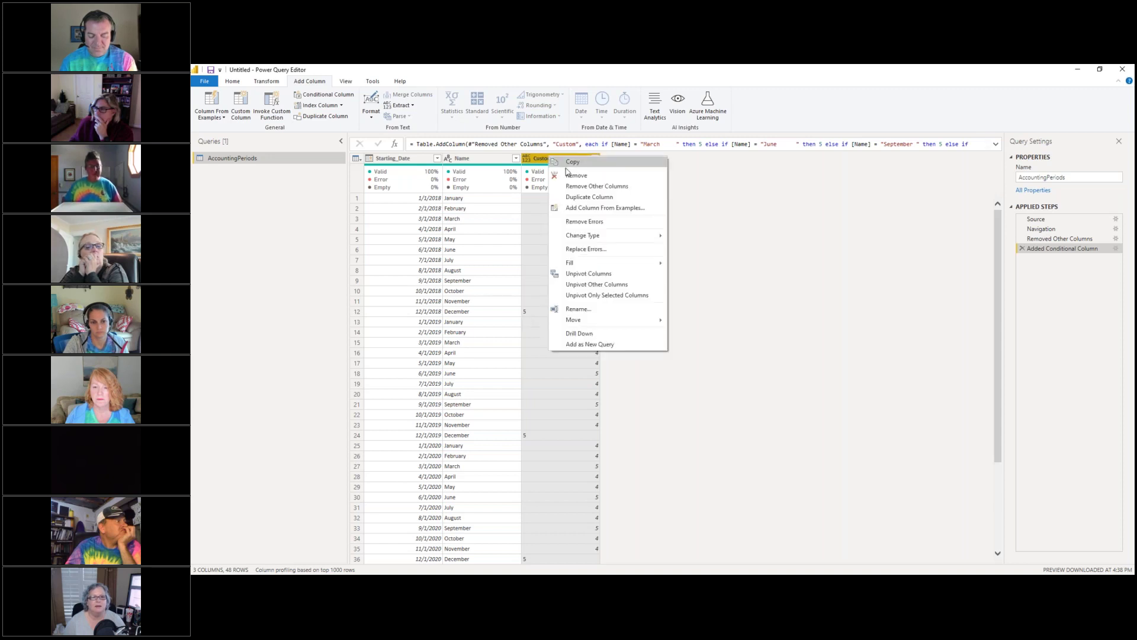
{"action": "left_click", "coordinate": [556, 173]}
{"action": "left_click", "coordinate": [415, 159]}
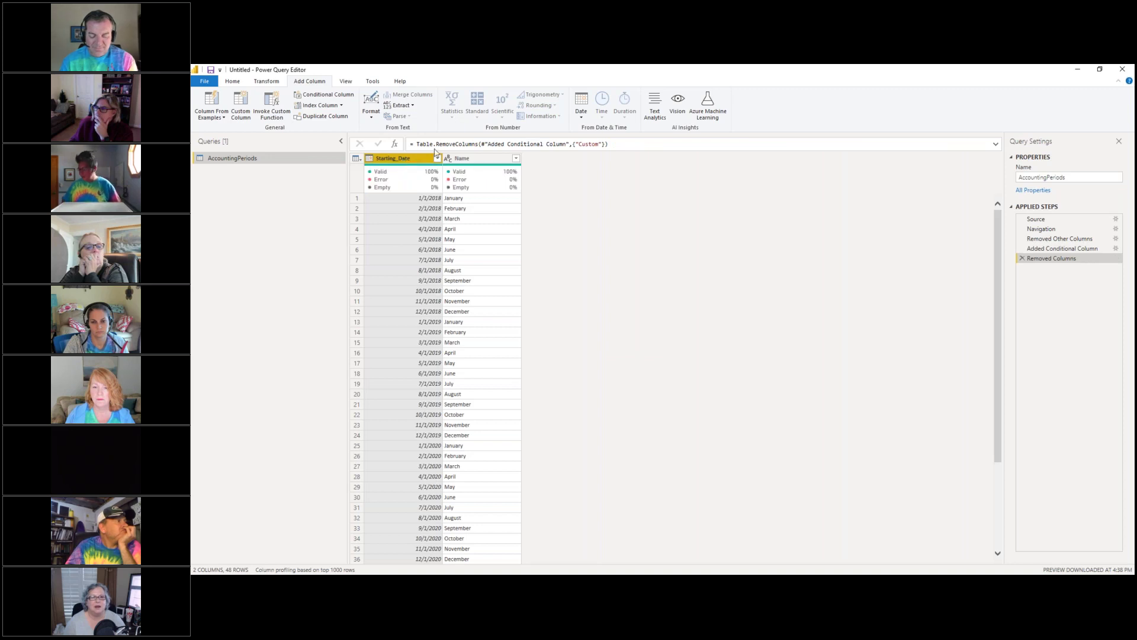
{"action": "left_click", "coordinate": [273, 83]}
{"action": "left_click", "coordinate": [302, 79]}
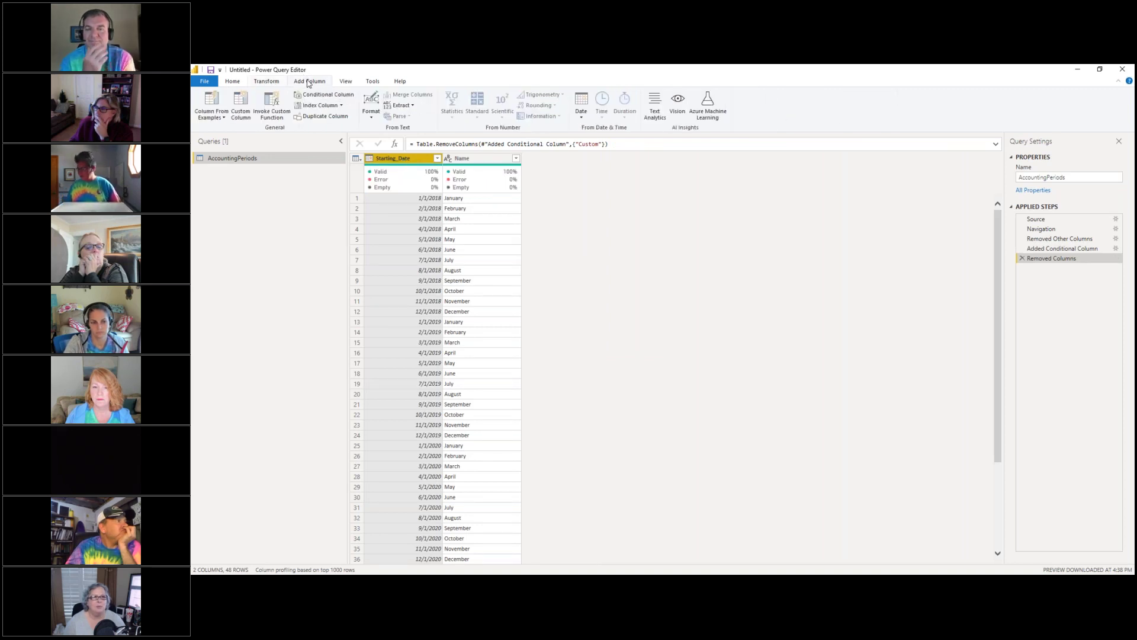
{"action": "left_click", "coordinate": [583, 112]}
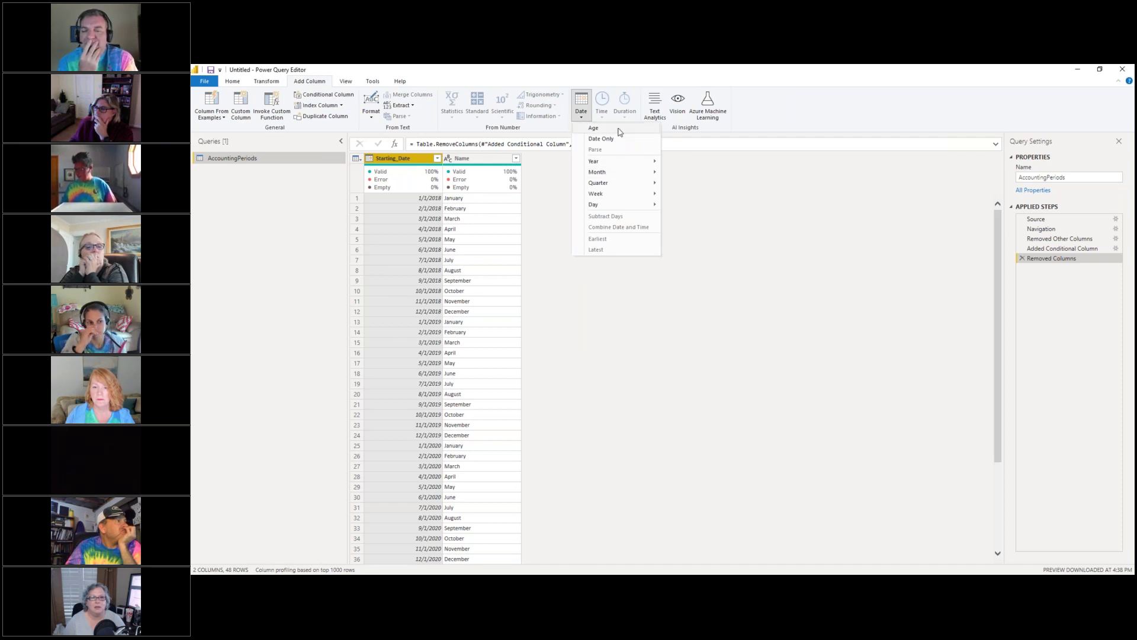
{"action": "mouse_move", "coordinate": [622, 204]}
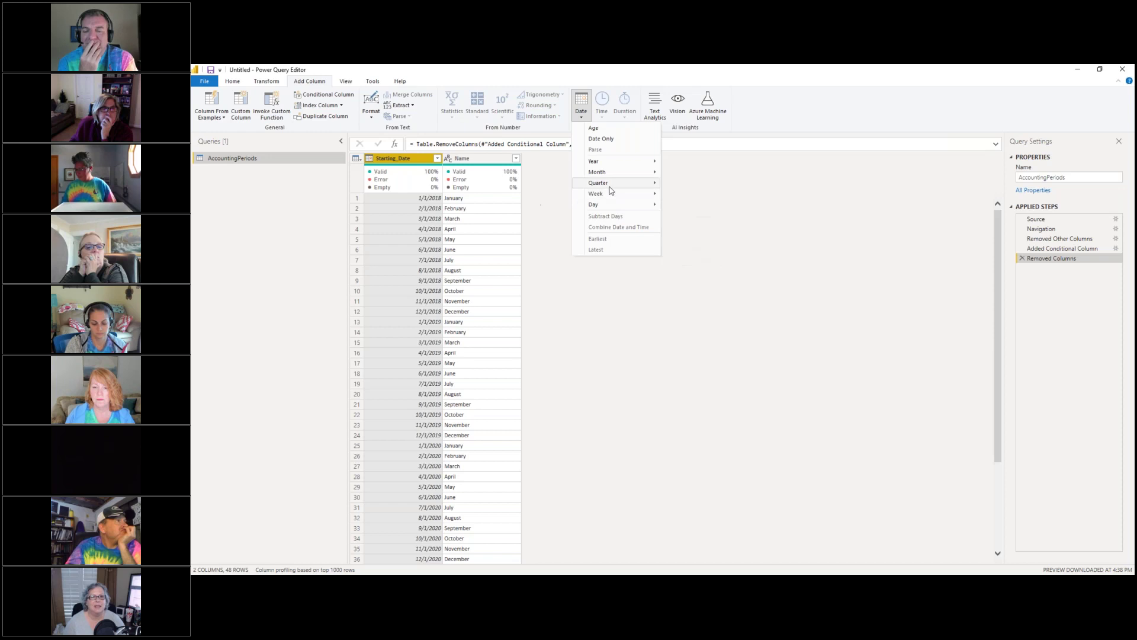
{"action": "mouse_move", "coordinate": [616, 165]}
{"action": "left_click", "coordinate": [408, 170]}
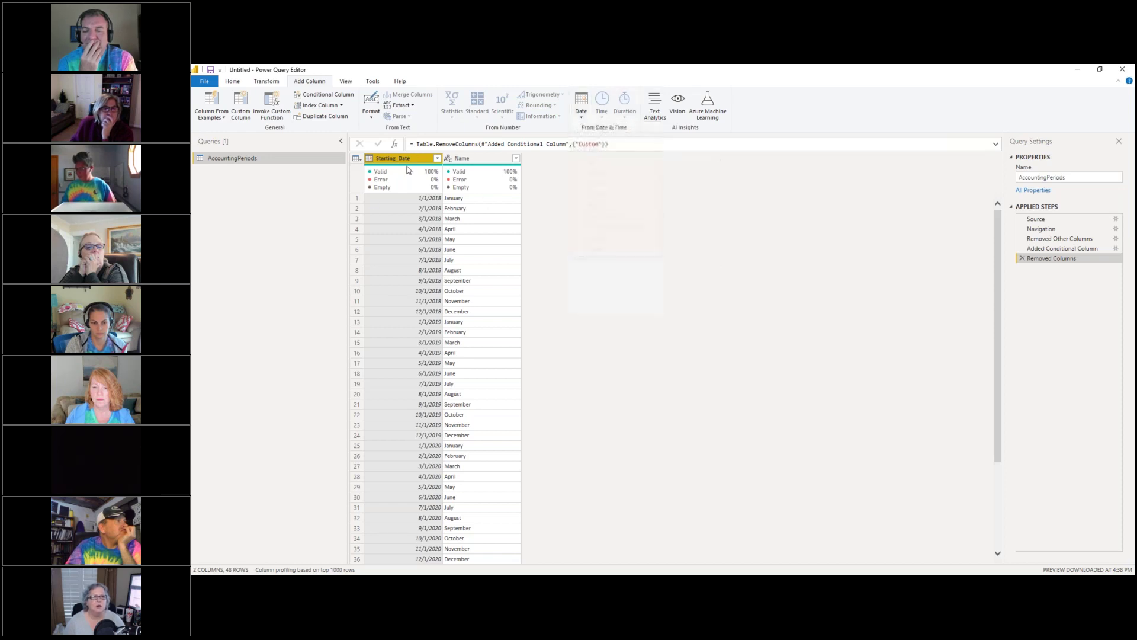
Step: Try using the first row as headers, and delete the Changed Type and Promoted Headers steps again
{"action": "left_click", "coordinate": [280, 82]}
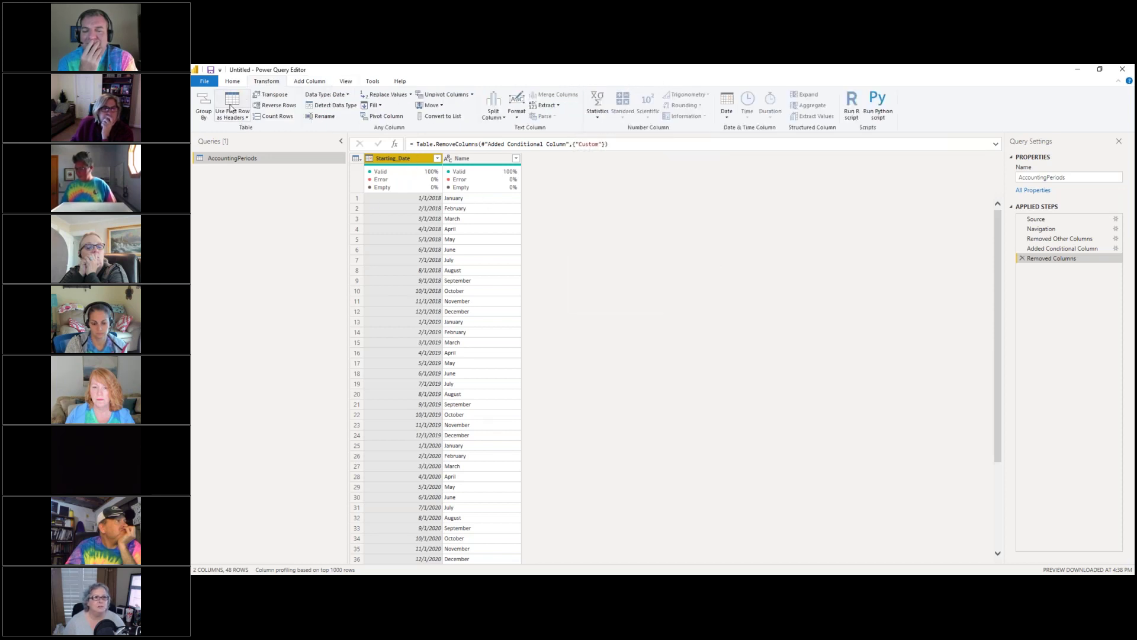
{"action": "left_click", "coordinate": [231, 107]}
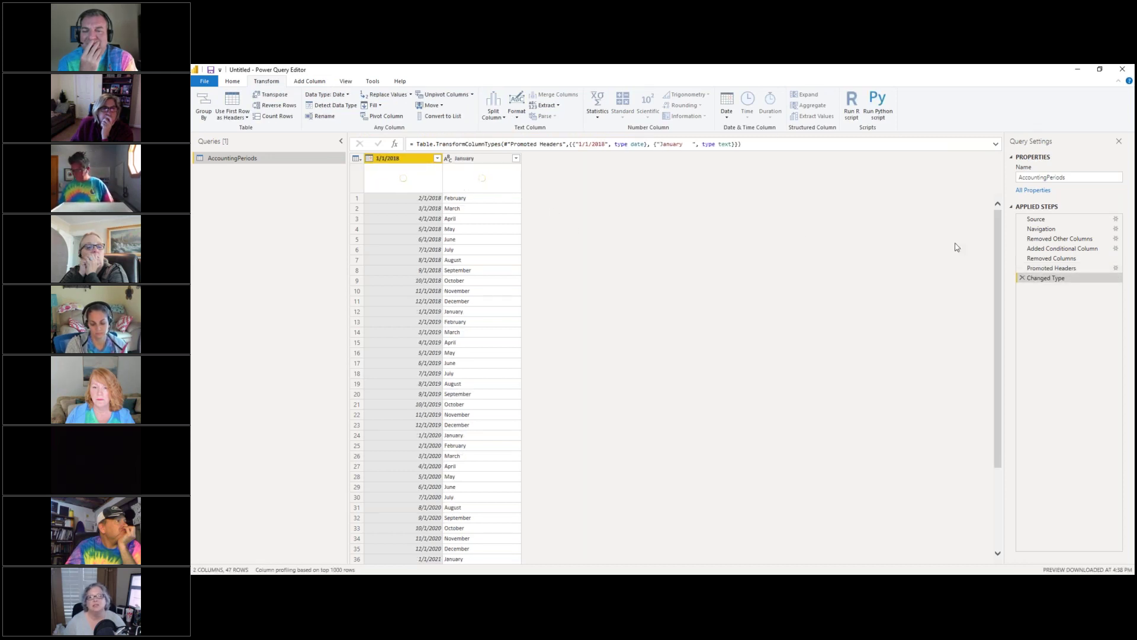
{"action": "left_click", "coordinate": [1022, 277]}
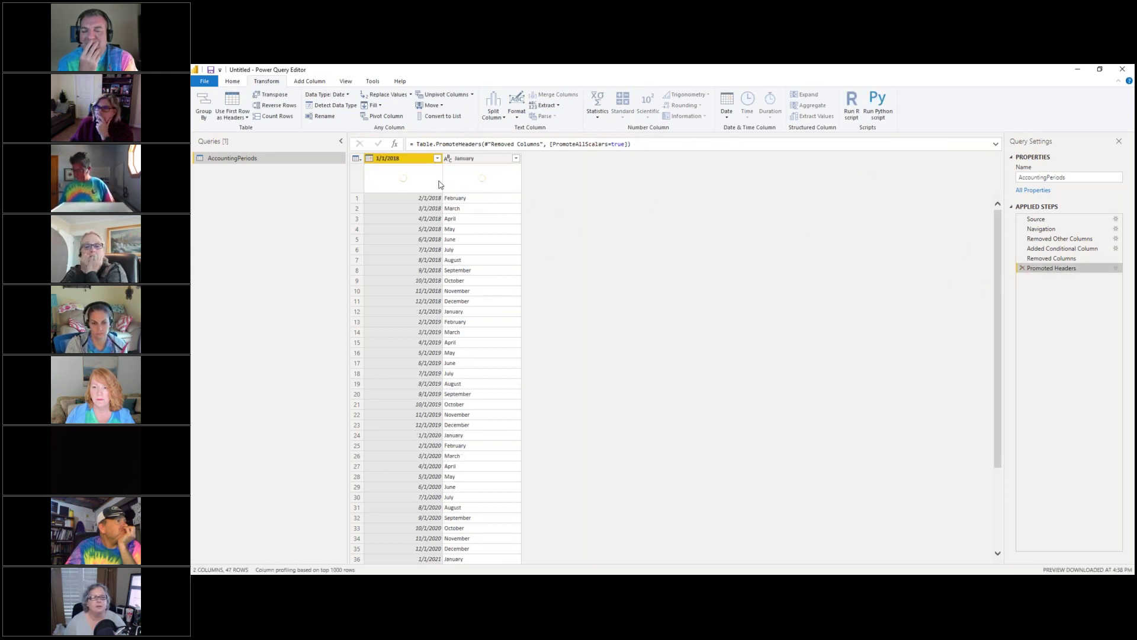
{"action": "left_click", "coordinate": [1021, 269]}
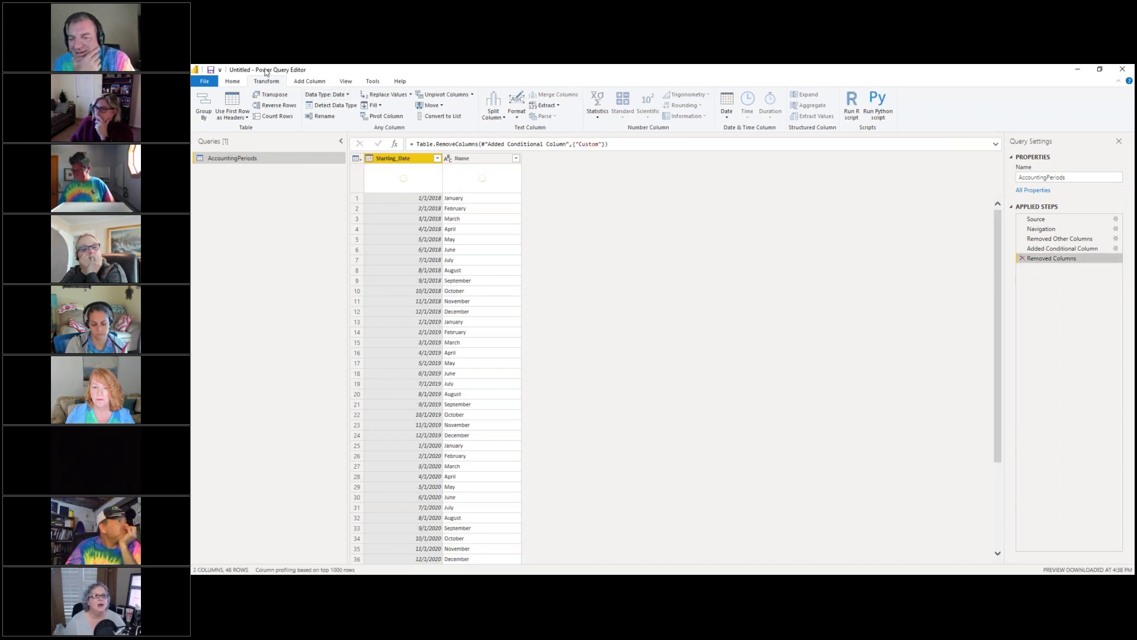
Step: Start a custom column and name it "End of Month"
{"action": "left_click", "coordinate": [309, 81]}
{"action": "left_click", "coordinate": [240, 105]}
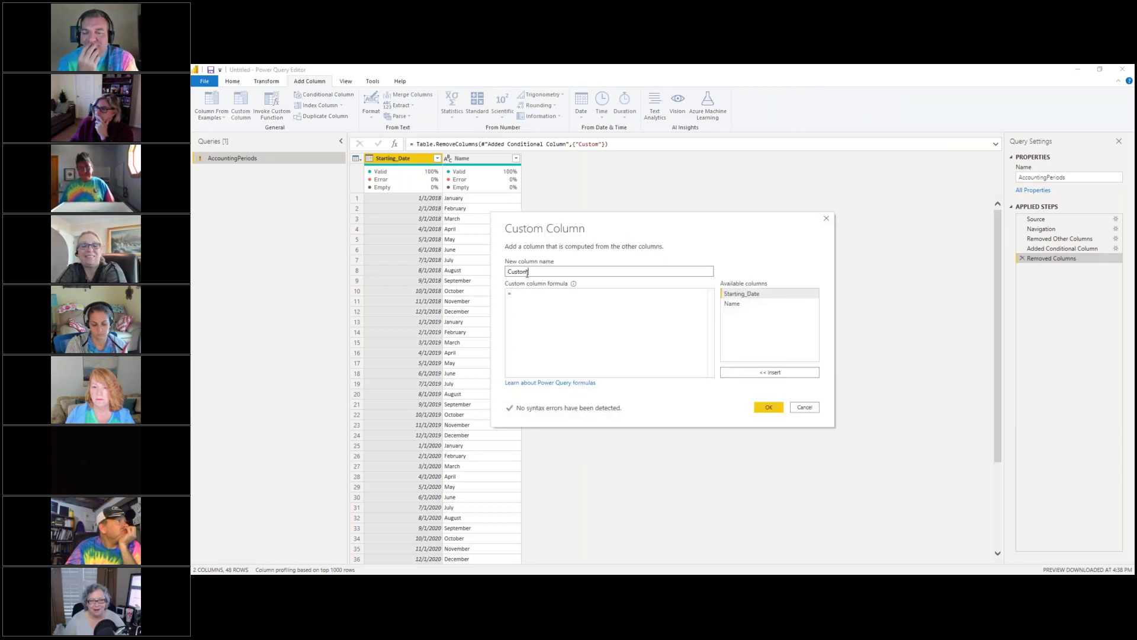
{"action": "double_click", "coordinate": [519, 272]}
{"action": "type", "text": "En"}
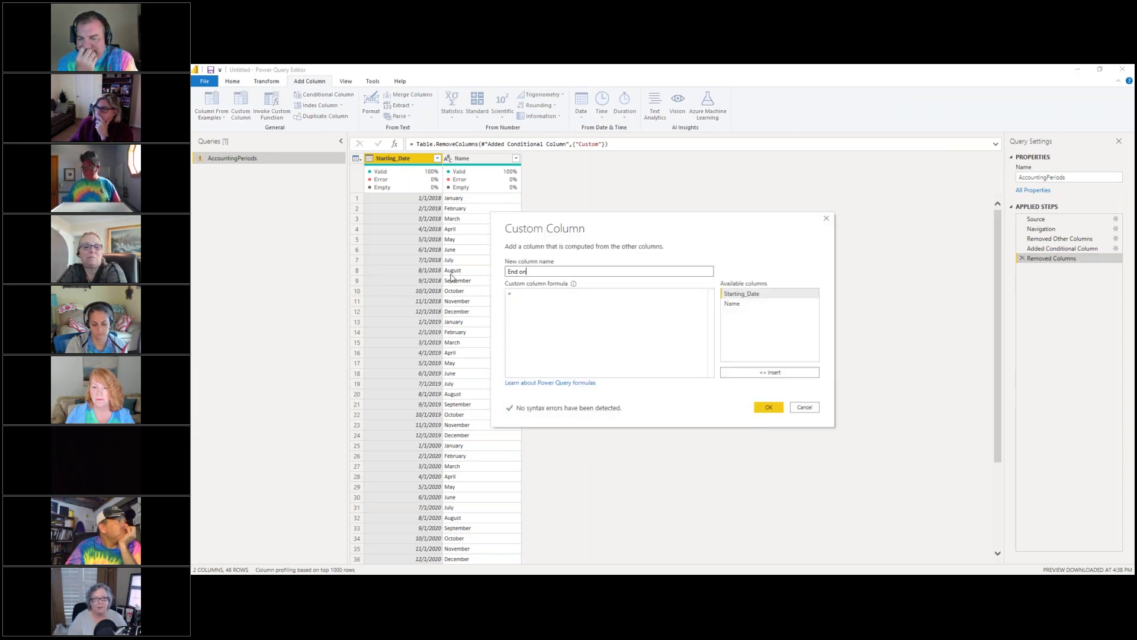
{"action": "type", "text": "d of MOnth"}
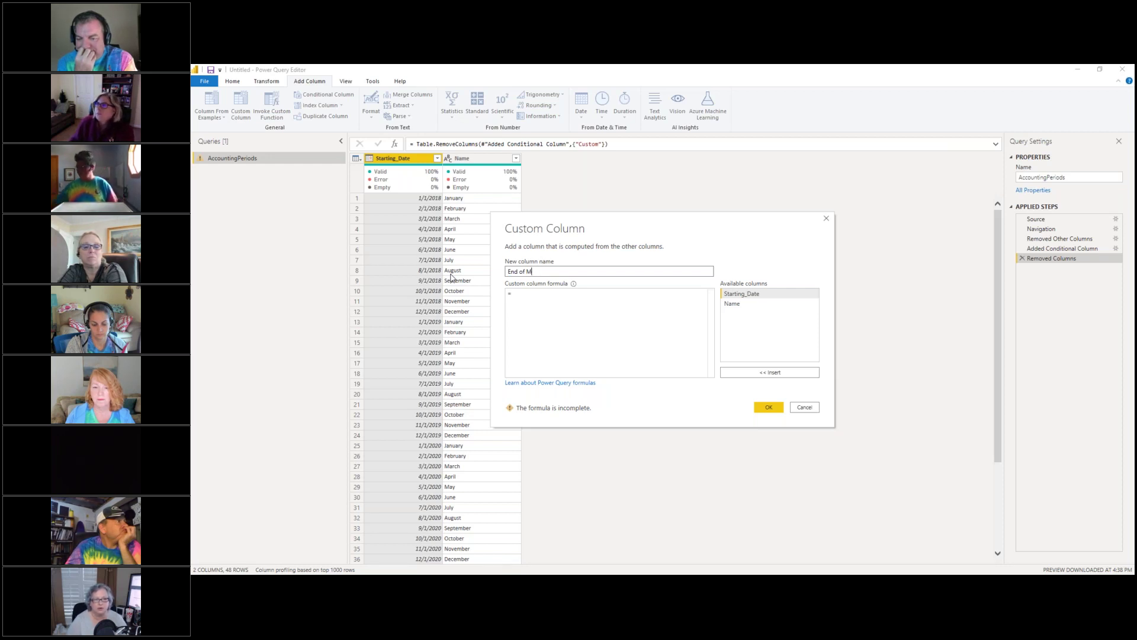
{"action": "type", "text": "th"}
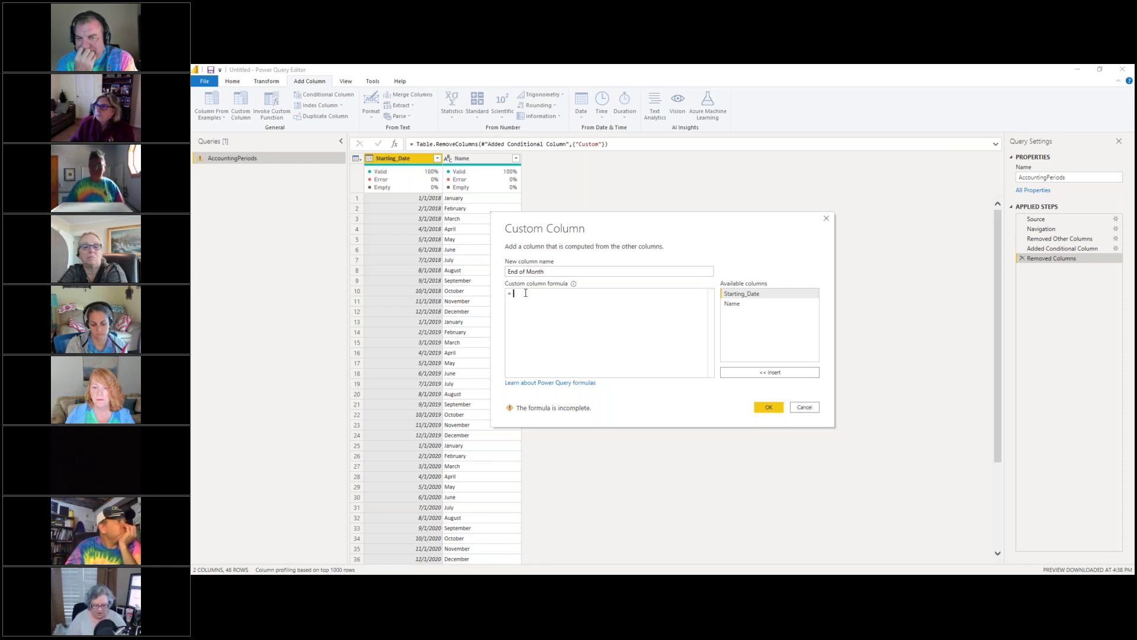
Step: Add the End of Month column with the formula Date.EndOfMonth([Starting_Date]) and set its data type to Date
{"action": "type", "text": "da"}
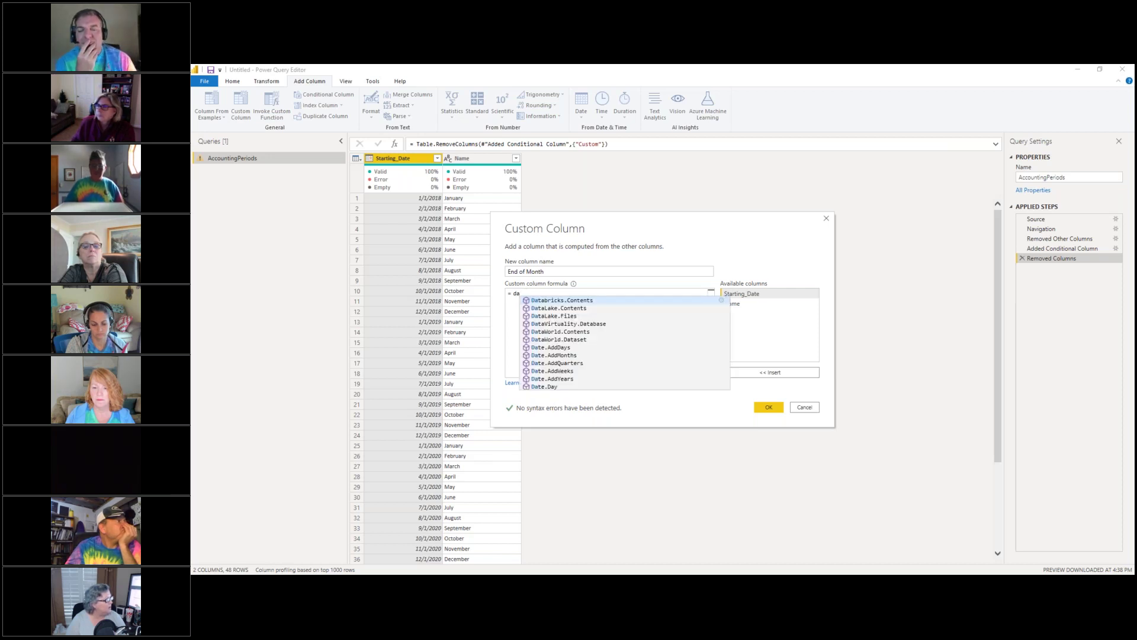
{"action": "type", "text": "te"}
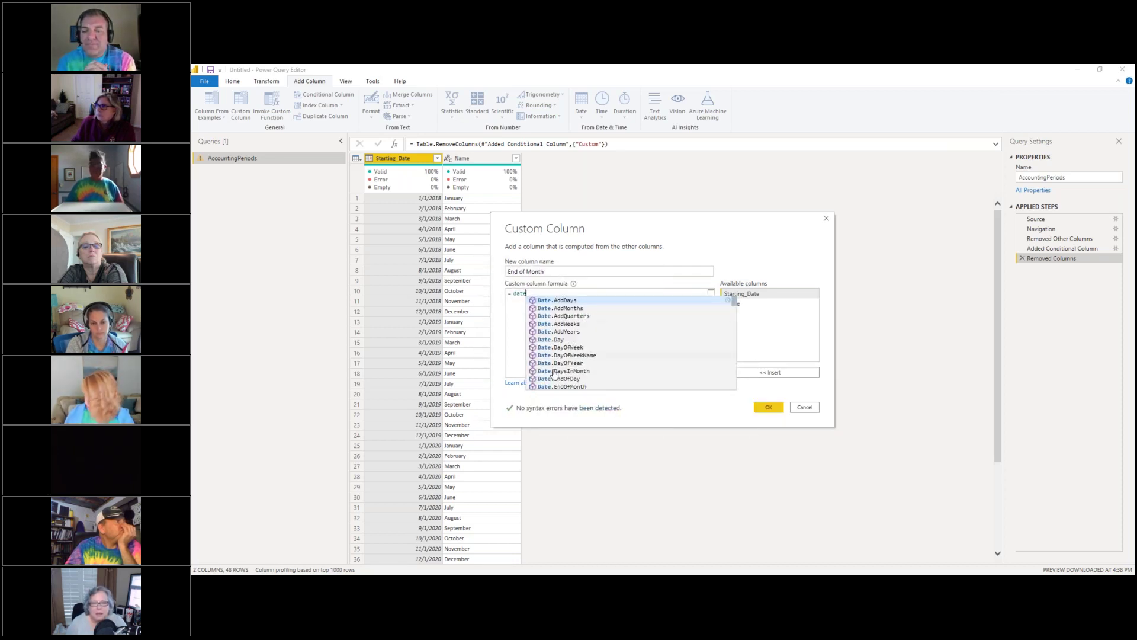
{"action": "scroll", "coordinate": [569, 367], "scroll_direction": "down", "scroll_amount": 1}
{"action": "double_click", "coordinate": [569, 357]}
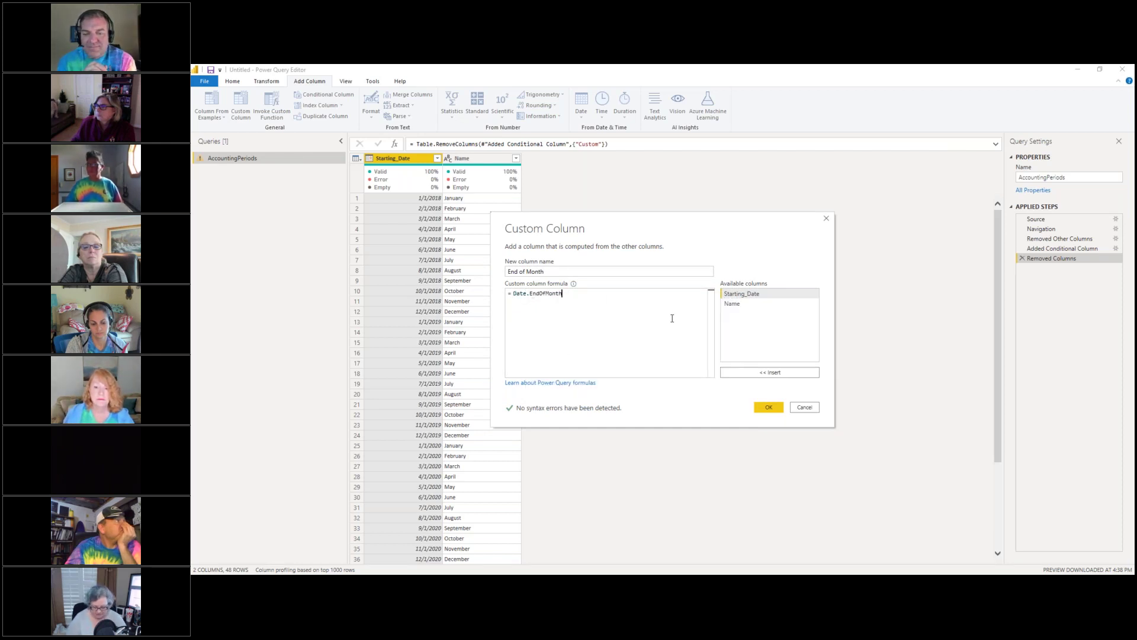
{"action": "type", "text": "("}
{"action": "double_click", "coordinate": [764, 295]}
{"action": "type", "text": ")"}
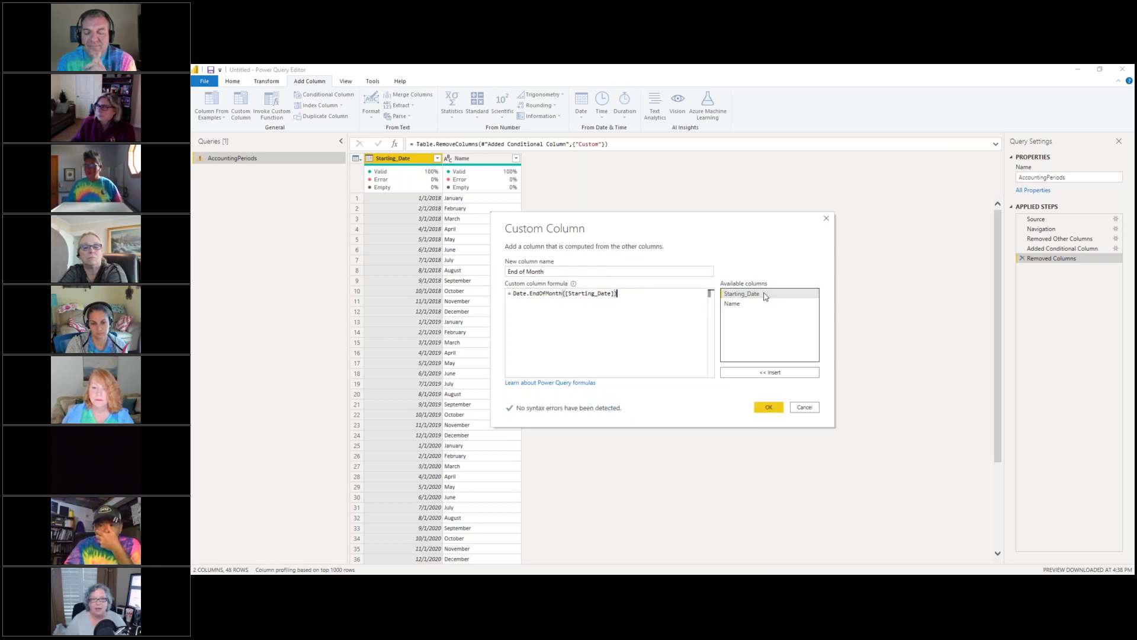
{"action": "left_click", "coordinate": [768, 407]}
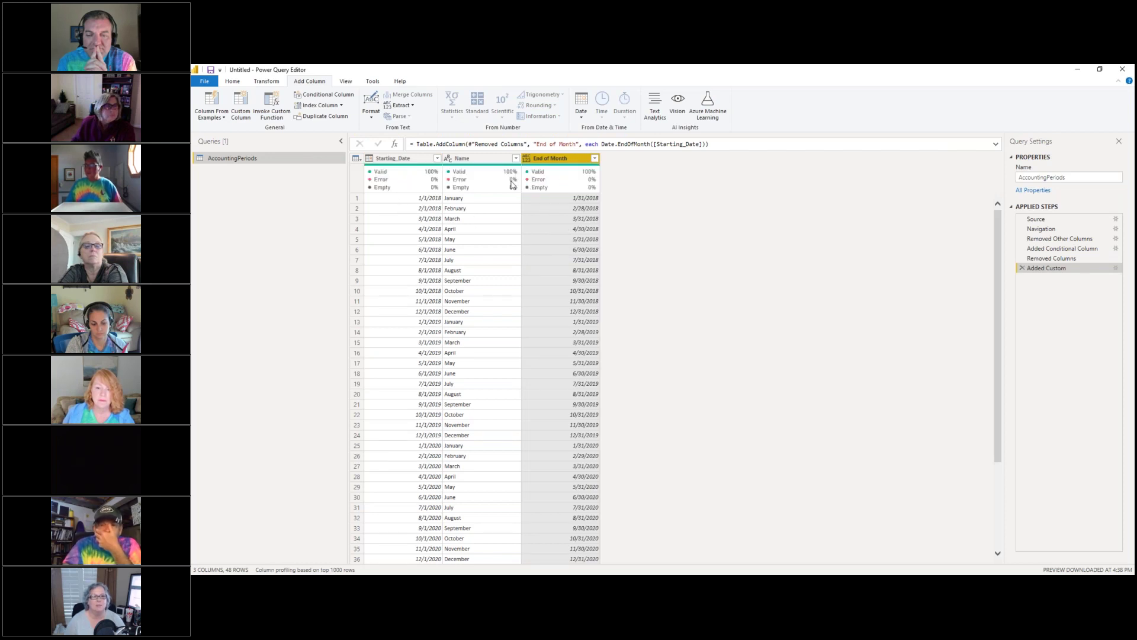
{"action": "left_click", "coordinate": [527, 160]}
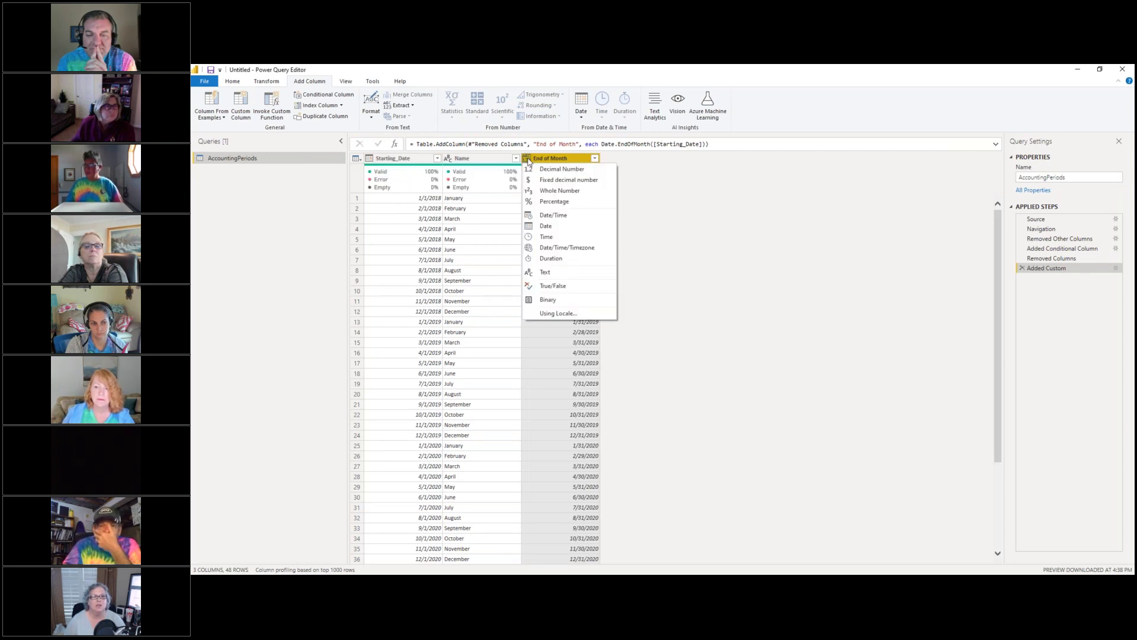
{"action": "left_click", "coordinate": [546, 225]}
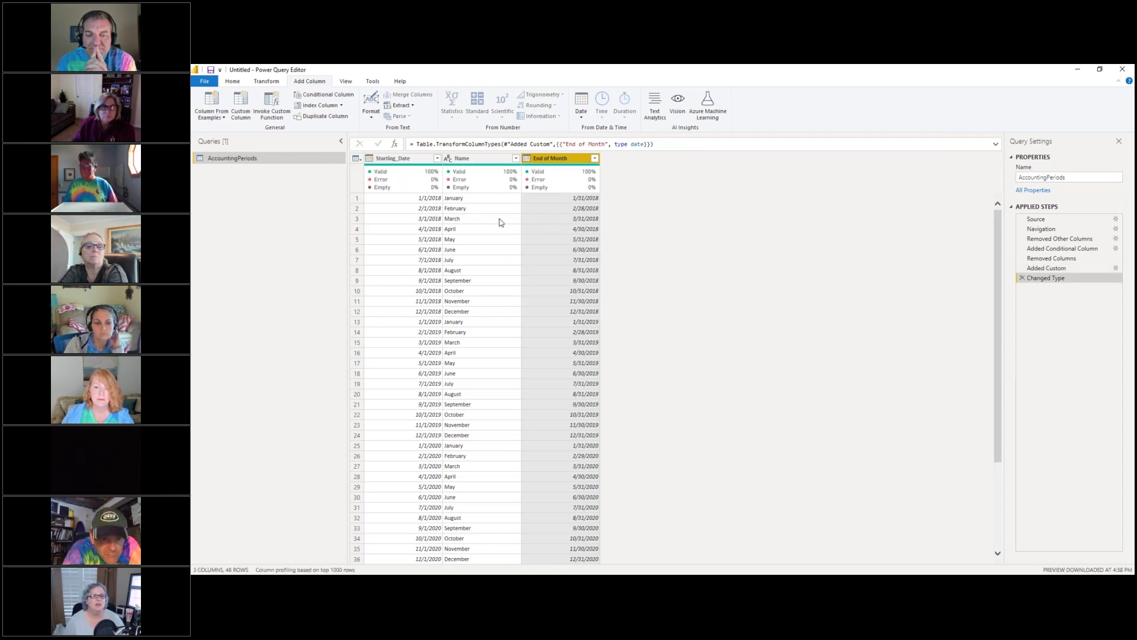
Step: Add a Year column extracted from the Starting_Date column
{"action": "left_click", "coordinate": [397, 161]}
{"action": "left_click", "coordinate": [581, 114]}
{"action": "mouse_move", "coordinate": [628, 161]}
{"action": "left_click", "coordinate": [676, 163]}
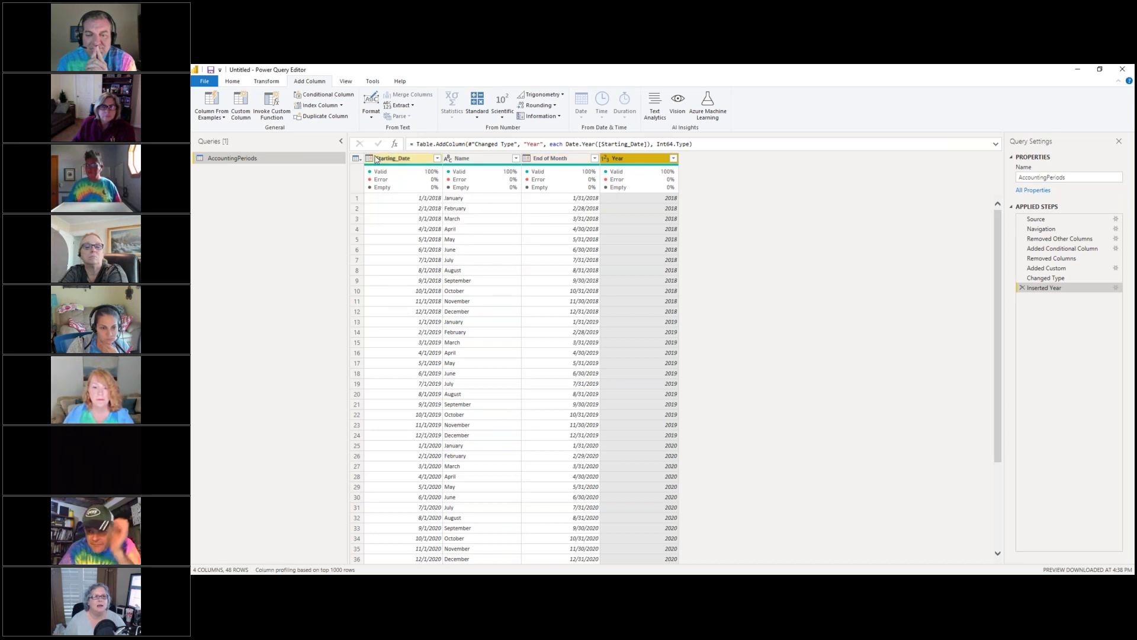
{"action": "left_click", "coordinate": [241, 105]}
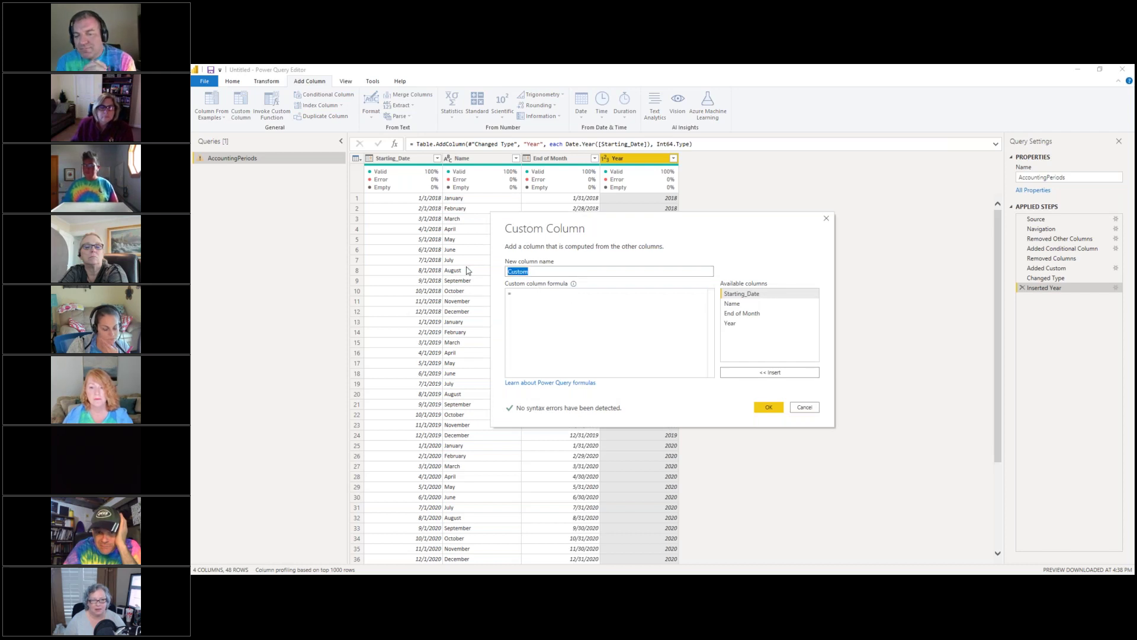
{"action": "type", "text": "Date"}
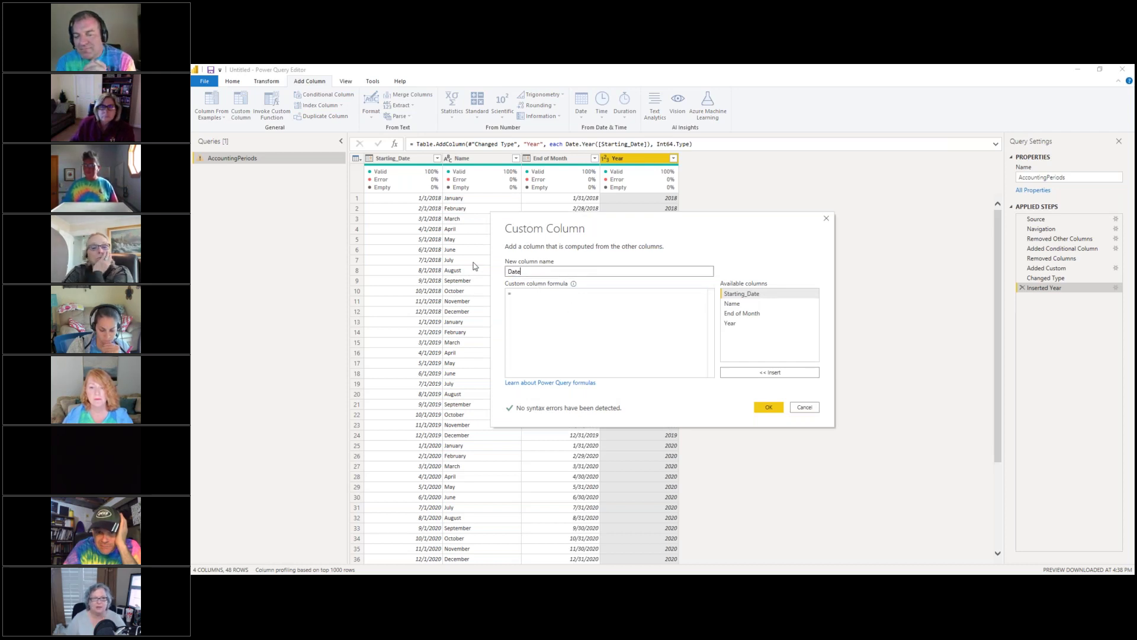
{"action": "left_click", "coordinate": [530, 293]}
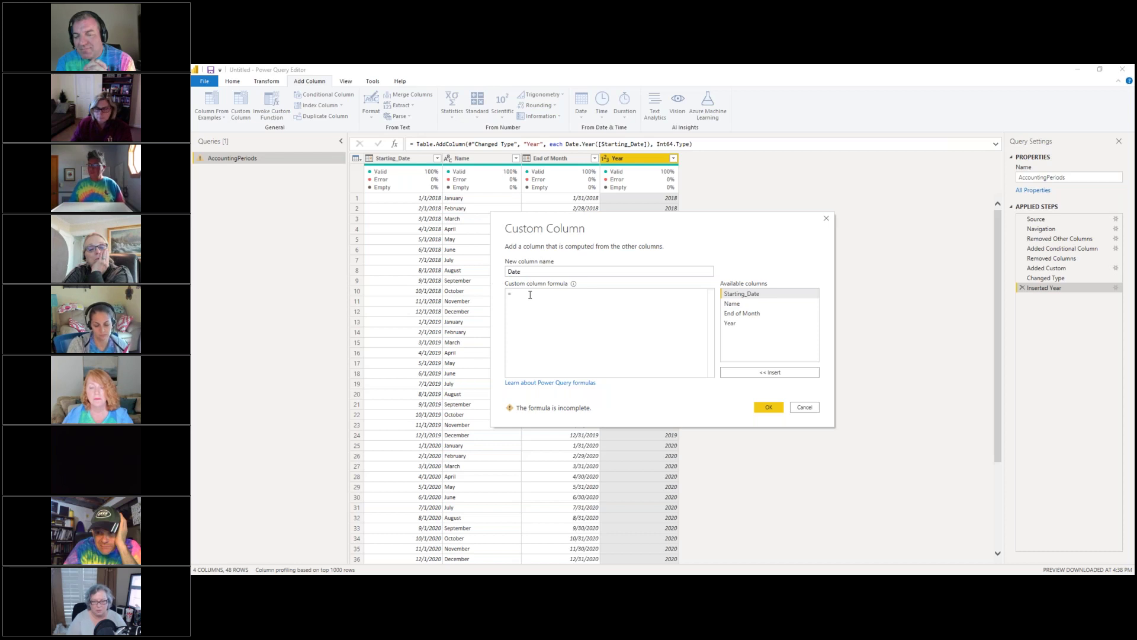
{"action": "type", "text": "lis"}
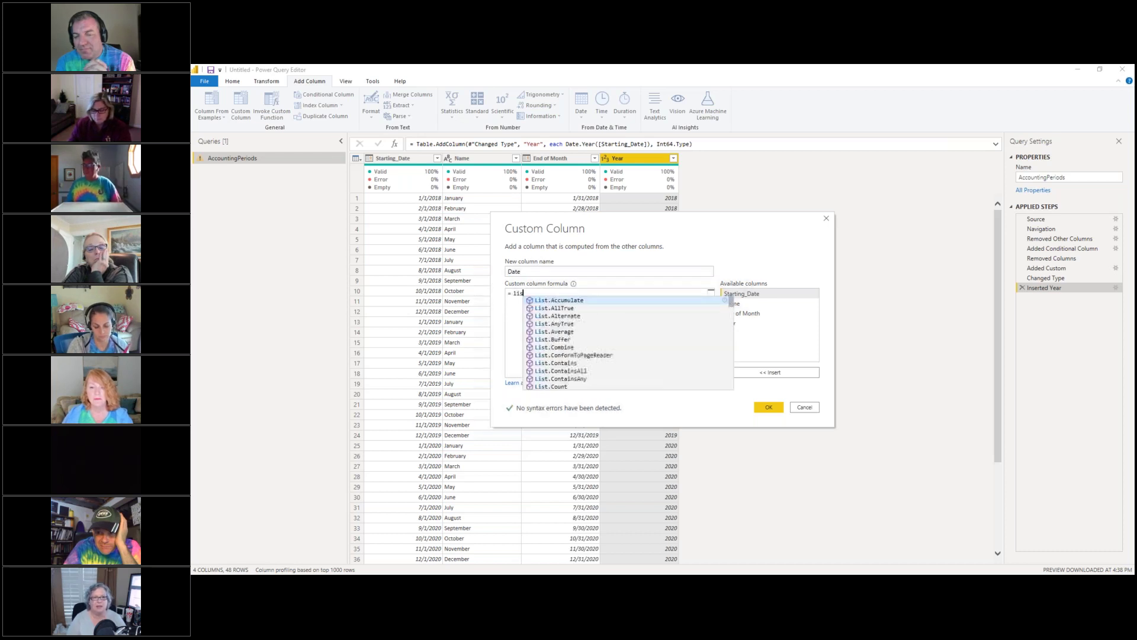
{"action": "key", "text": "Down"}
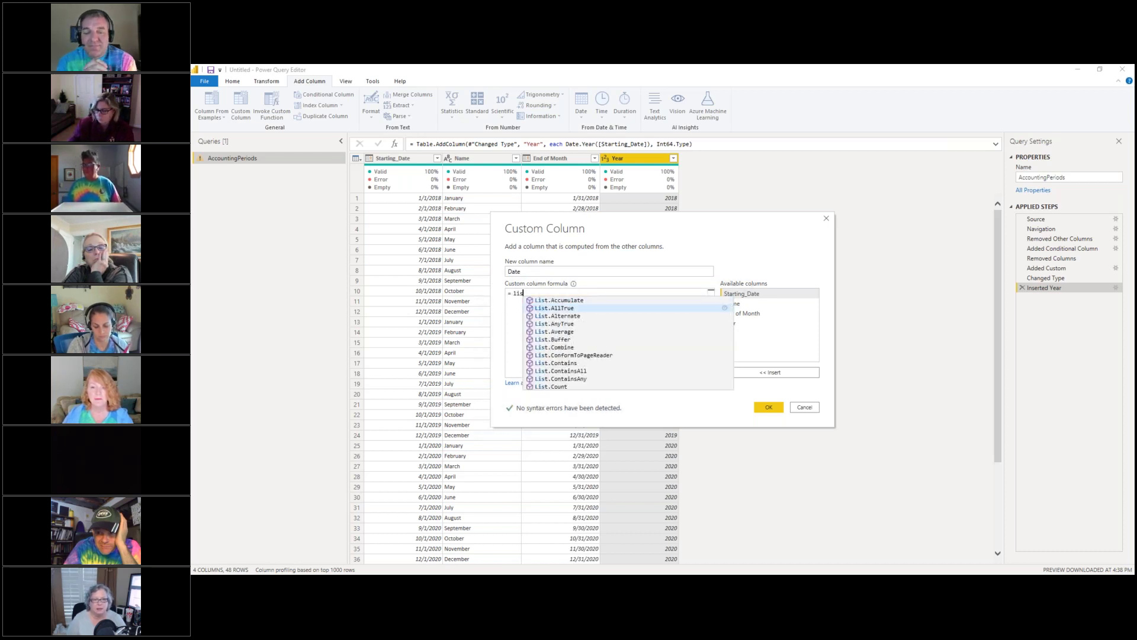
{"action": "key", "text": "Down"}
{"action": "key", "text": "Down"}
{"action": "key", "text": "Down"}
{"action": "key", "text": "Down"}
{"action": "key", "text": "Down"}
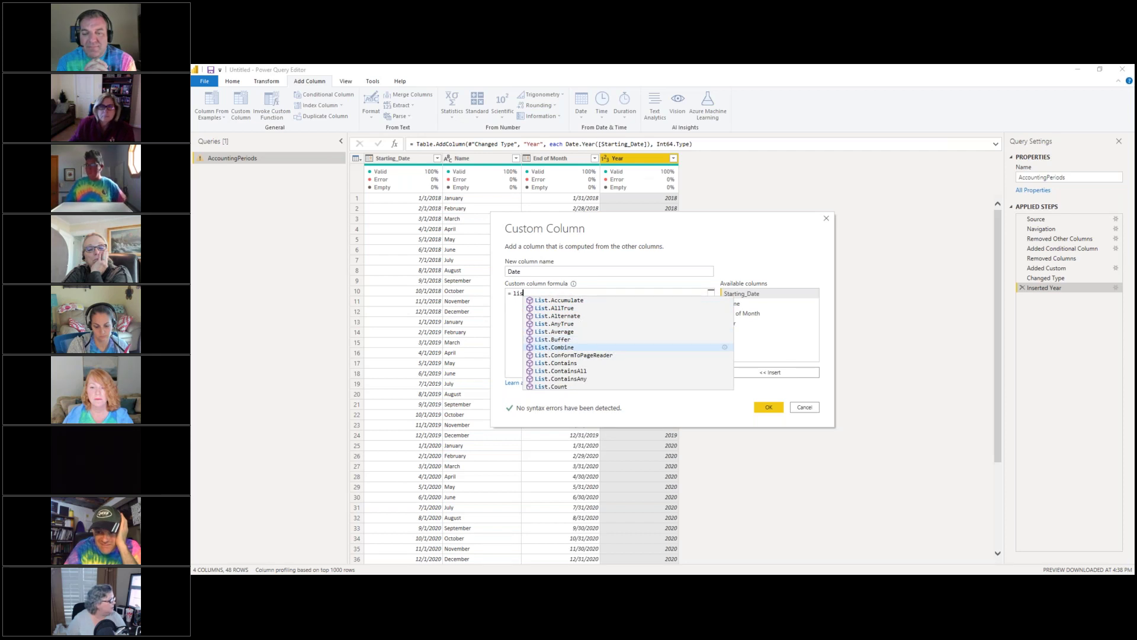
{"action": "key", "text": "Down"}
{"action": "key", "text": "Down"}
{"action": "key", "text": "Down"}
{"action": "key", "text": "Down"}
{"action": "key", "text": "Down"}
{"action": "key", "text": "Down"}
{"action": "key", "text": "Down"}
{"action": "key", "text": "Tab"}
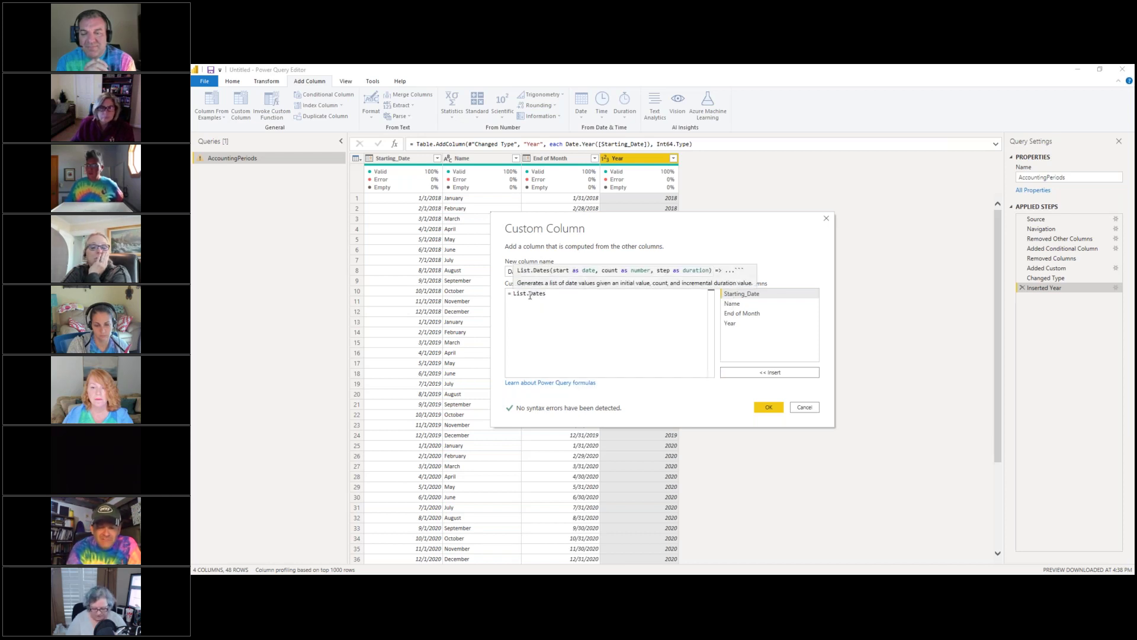
{"action": "type", "text": "("}
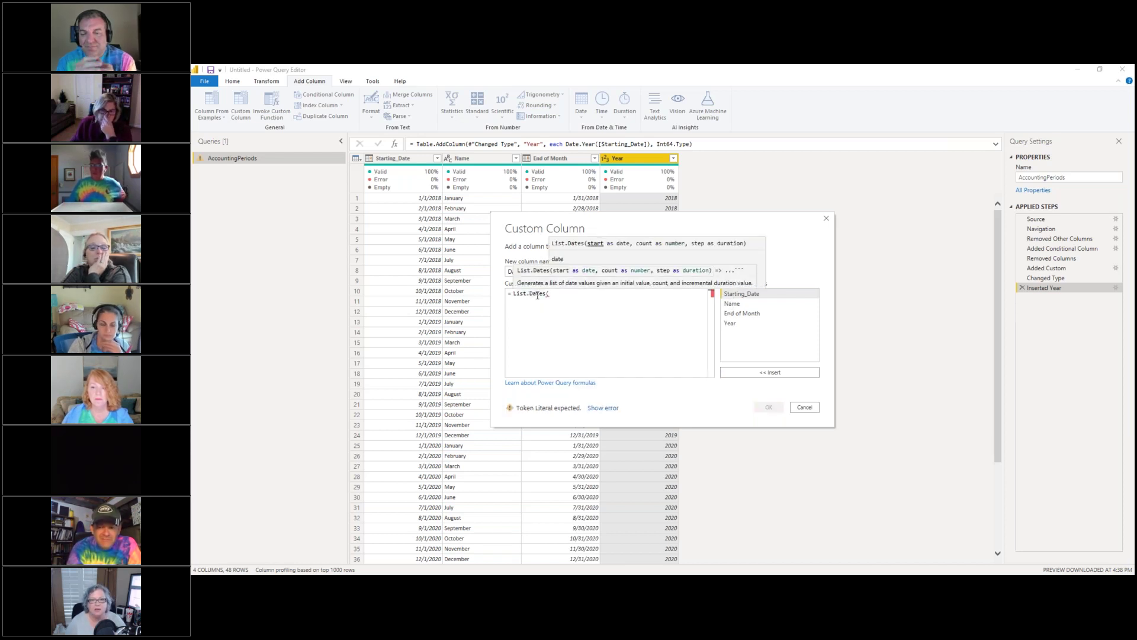
{"action": "double_click", "coordinate": [755, 296]}
{"action": "type", "text": ","}
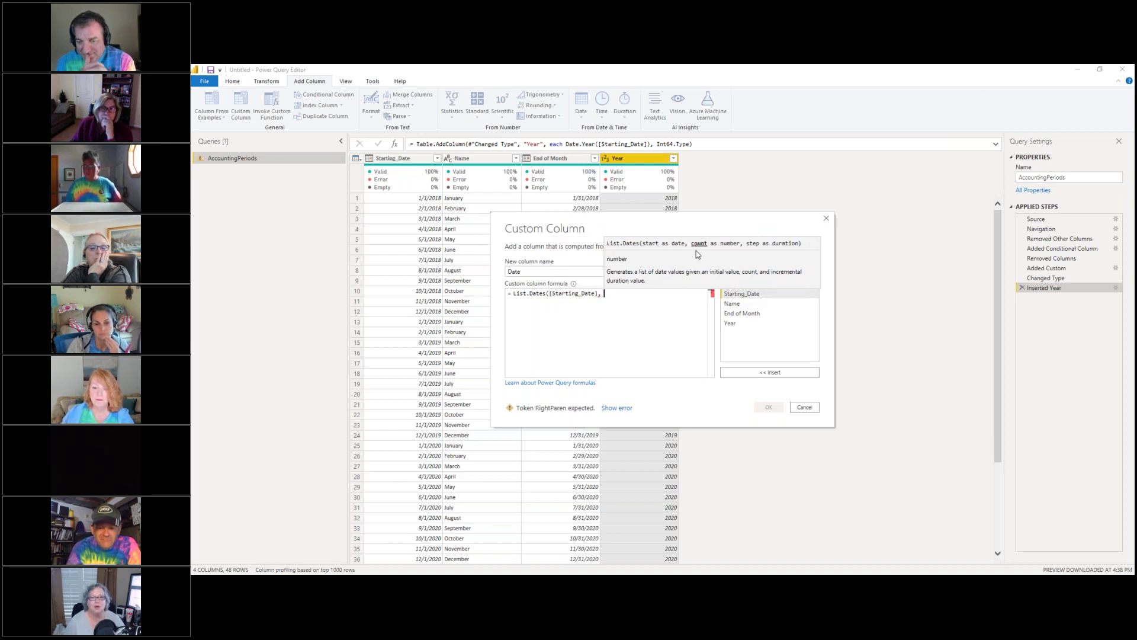
{"action": "left_click", "coordinate": [805, 408]}
{"action": "left_click", "coordinate": [710, 339]}
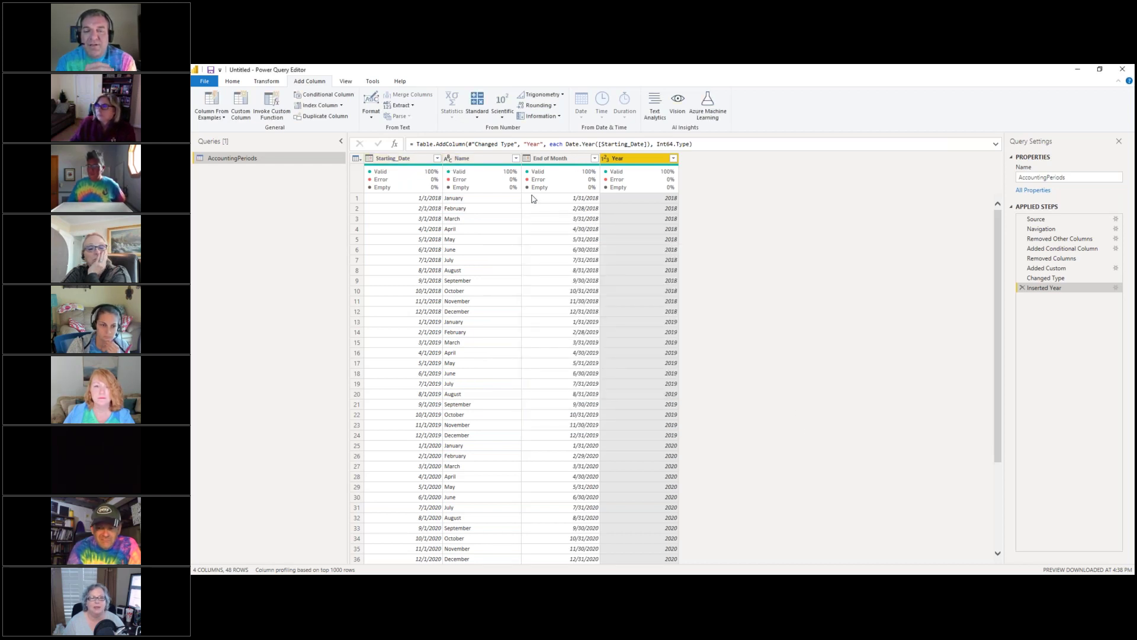
{"action": "left_click", "coordinate": [568, 159]}
{"action": "left_click", "coordinate": [417, 159]}
{"action": "left_click", "coordinate": [578, 160]}
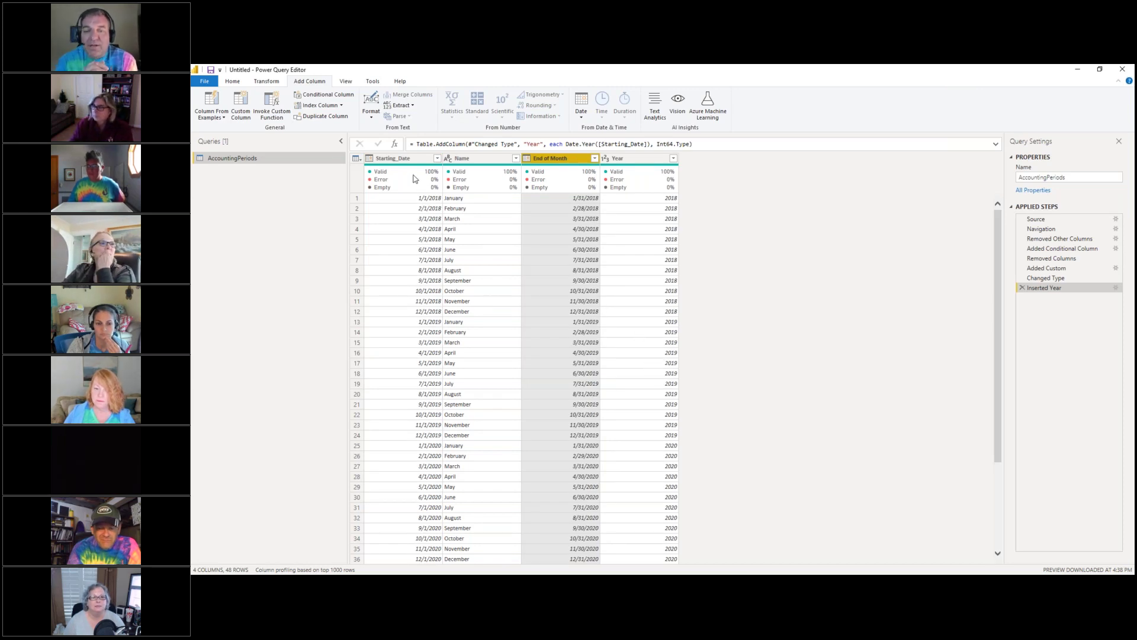
{"action": "left_click", "coordinate": [394, 158]}
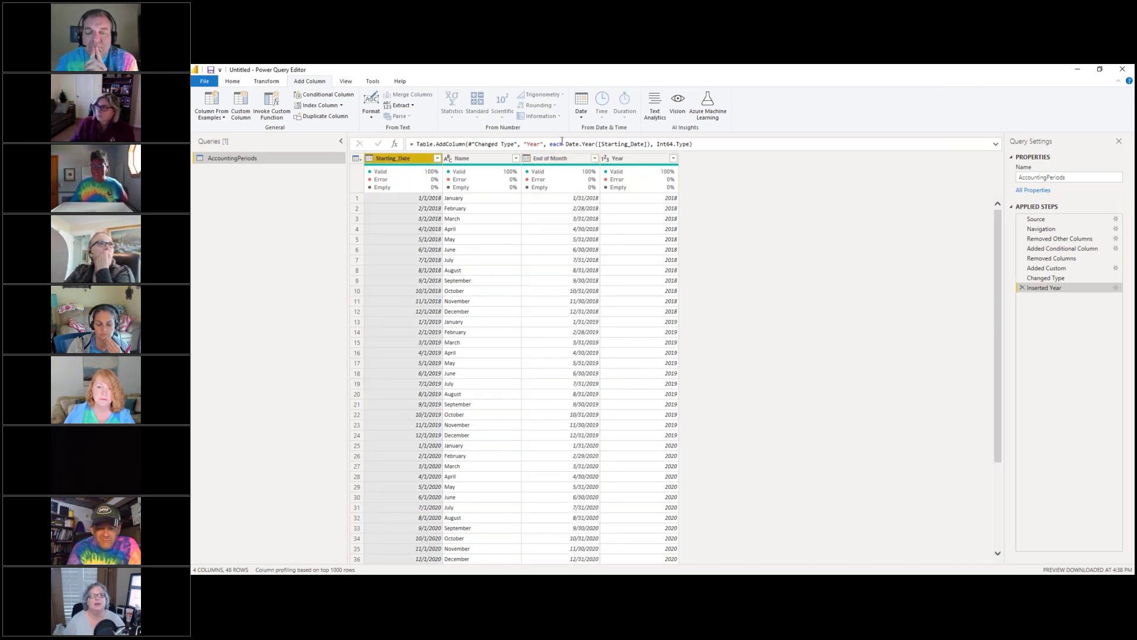
{"action": "left_click", "coordinate": [266, 82]}
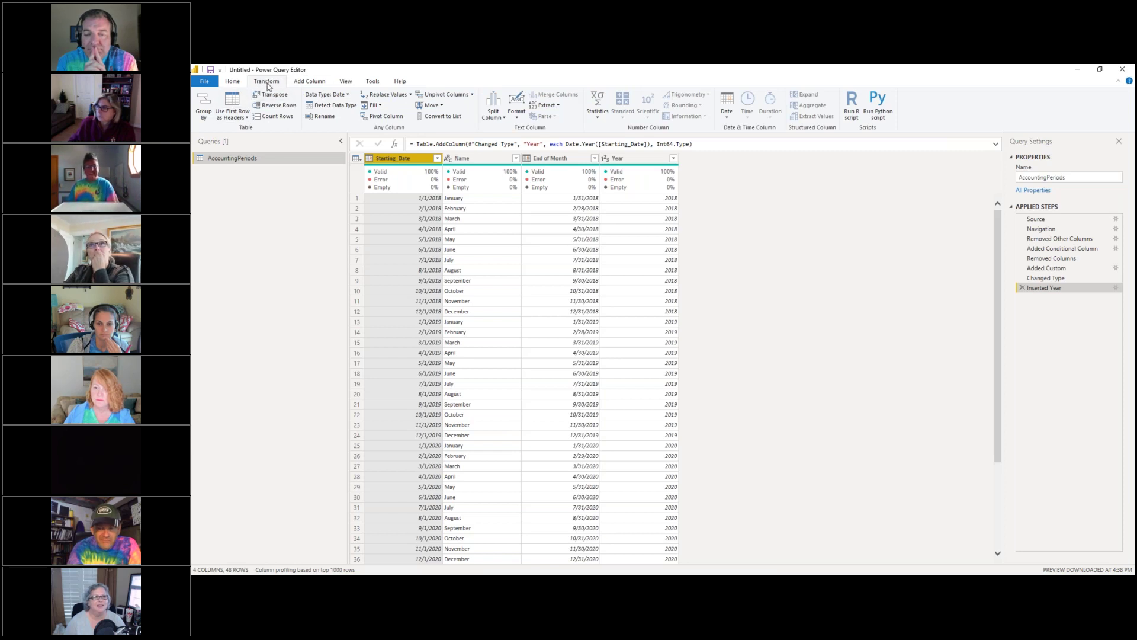
Step: Add a custom column named "Days in the month" with the formula [End of Month] - [Starting_Date]
{"action": "left_click", "coordinate": [309, 81]}
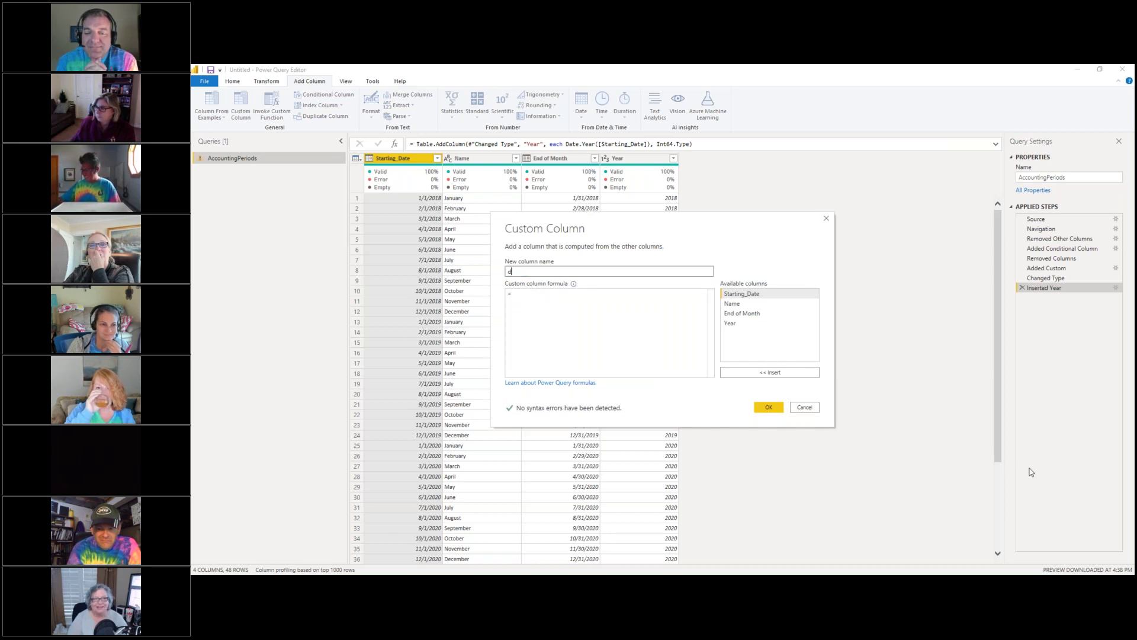
{"action": "key", "text": "BackSpace"}
{"action": "key", "text": "BackSpace"}
{"action": "key", "text": "BackSpace"}
{"action": "type", "text": "Da"}
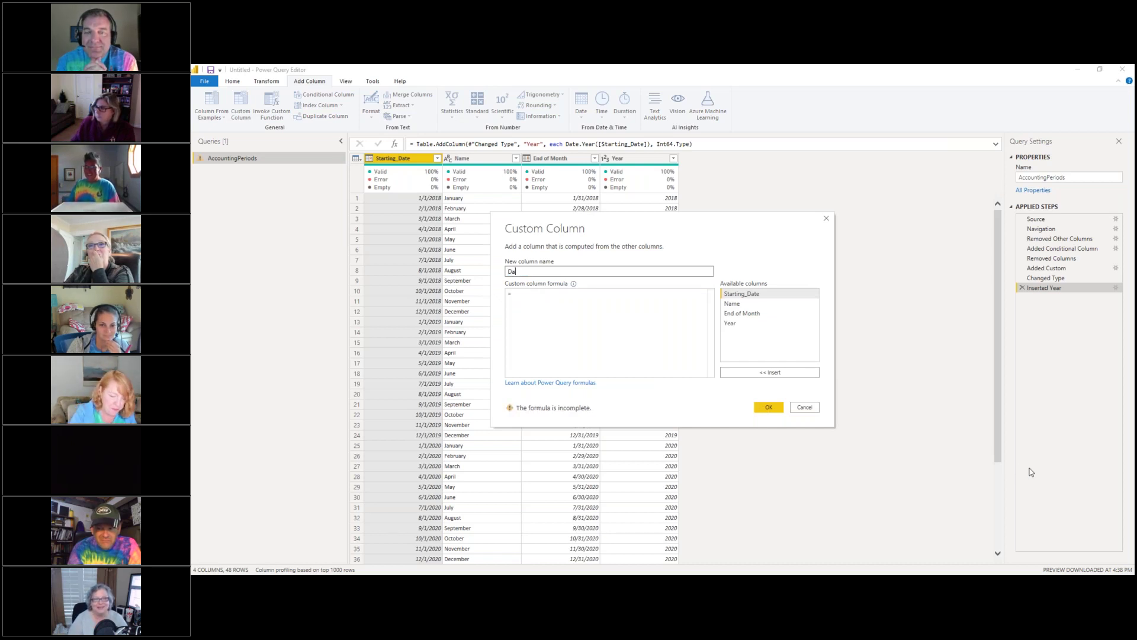
{"action": "type", "text": "ys in the month"}
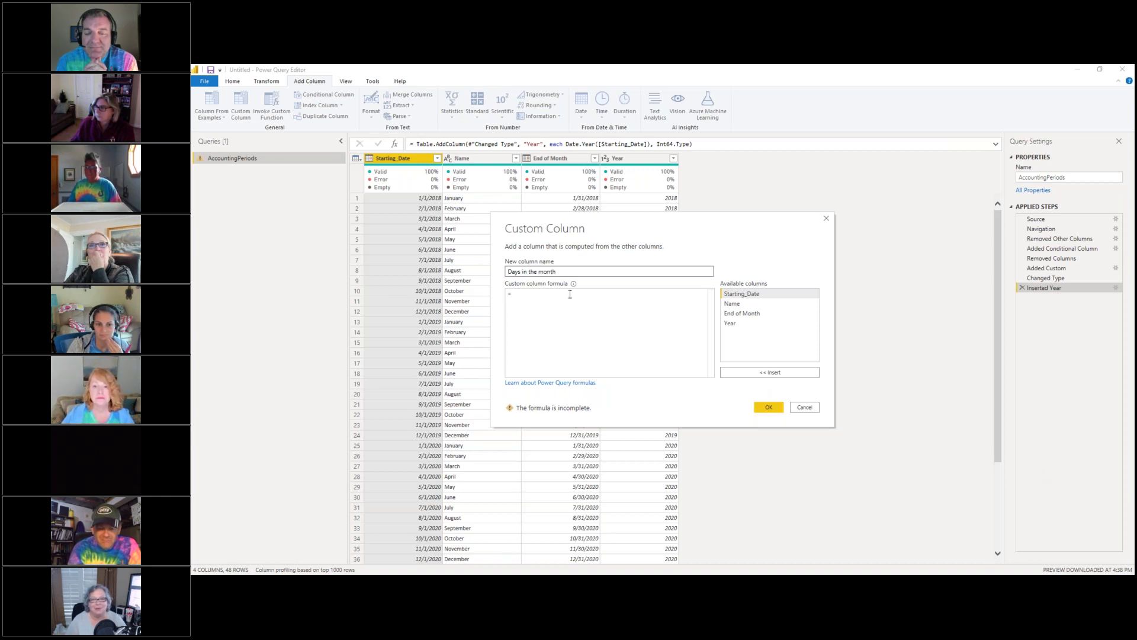
{"action": "double_click", "coordinate": [746, 314]}
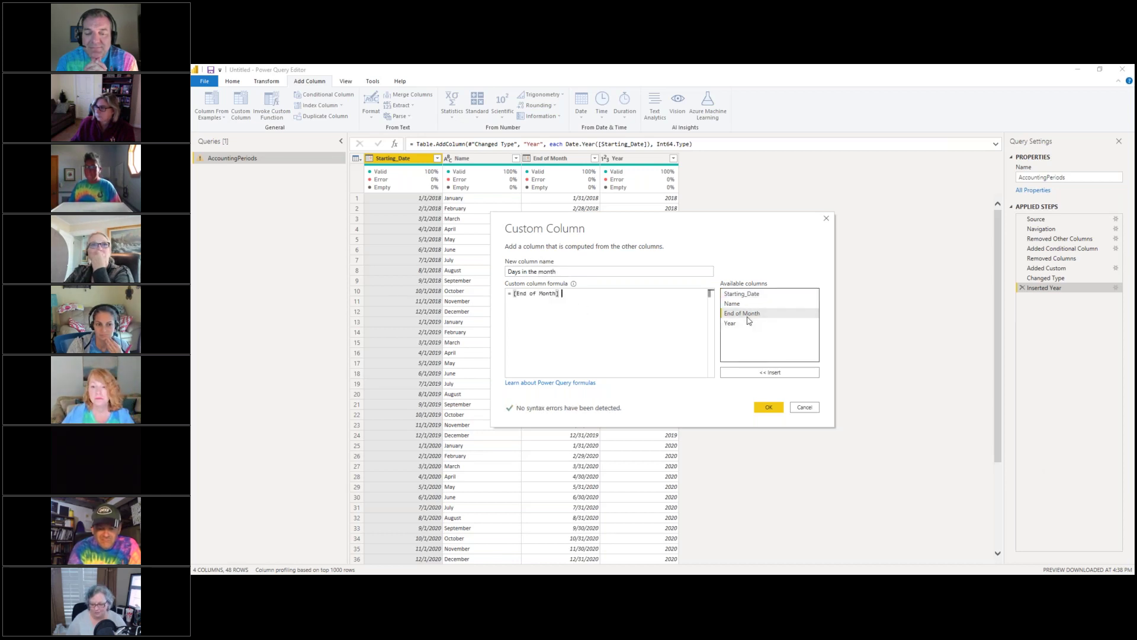
{"action": "type", "text": "-"}
{"action": "double_click", "coordinate": [750, 294]}
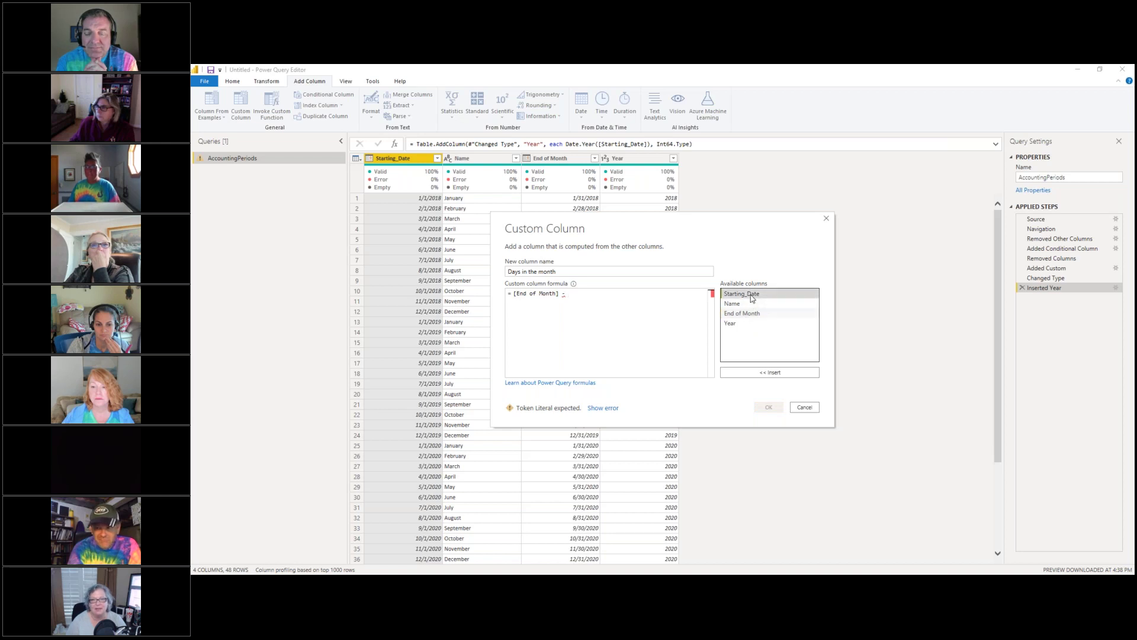
{"action": "left_click", "coordinate": [777, 409]}
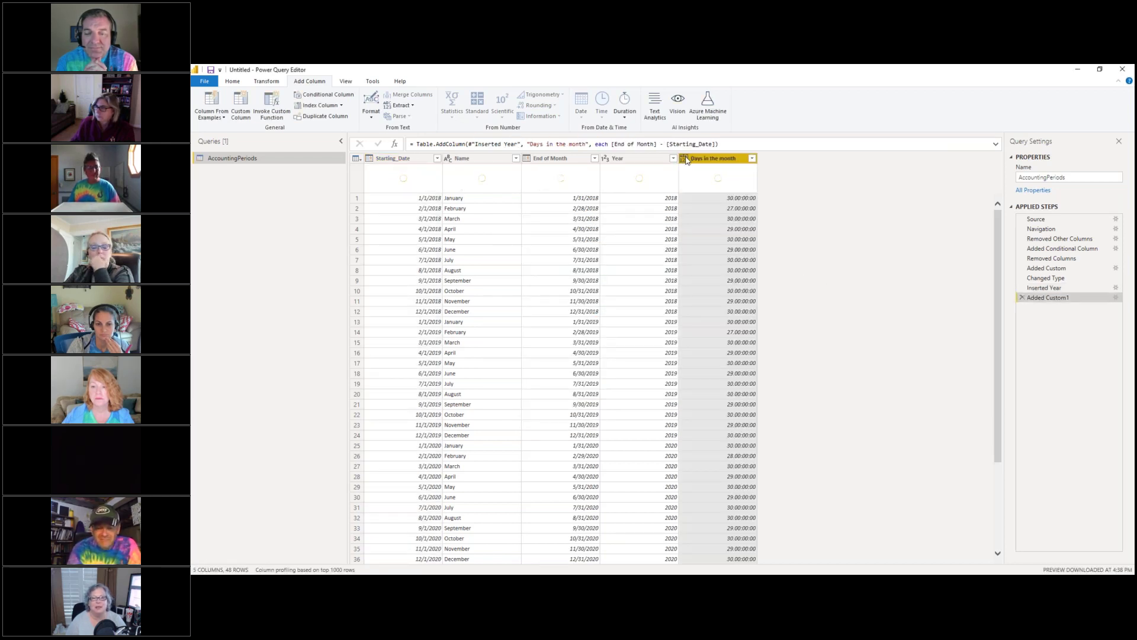
Step: Change the Days in the month column to Whole Number and add 1 to each of its values
{"action": "left_click", "coordinate": [685, 161]}
{"action": "left_click", "coordinate": [701, 197]}
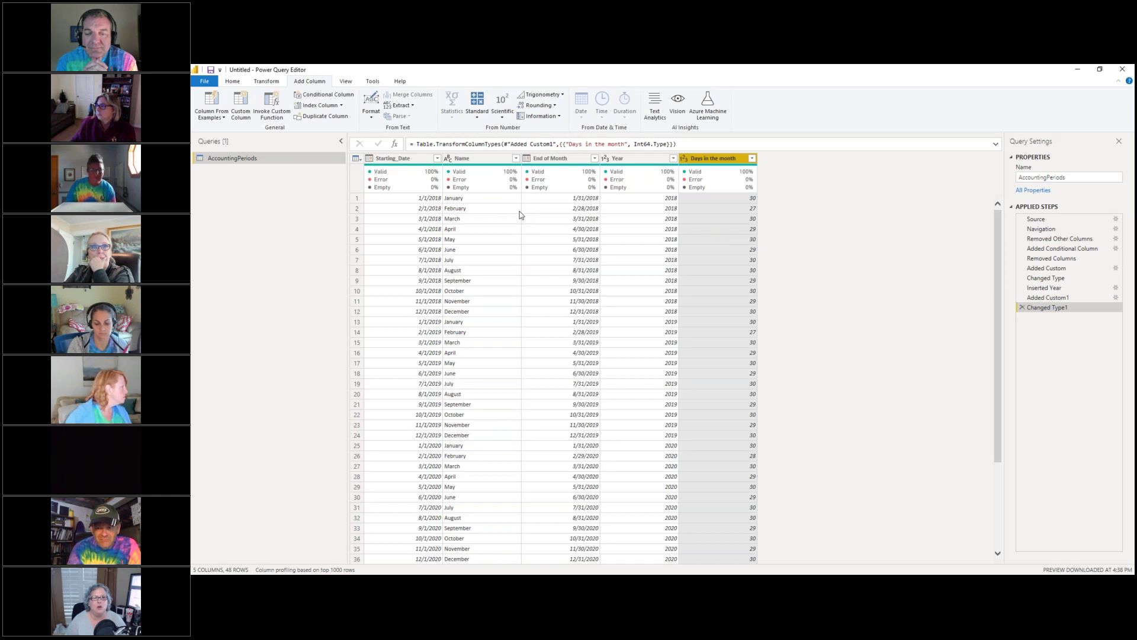
{"action": "left_click", "coordinate": [252, 83]}
{"action": "left_click", "coordinate": [641, 111]}
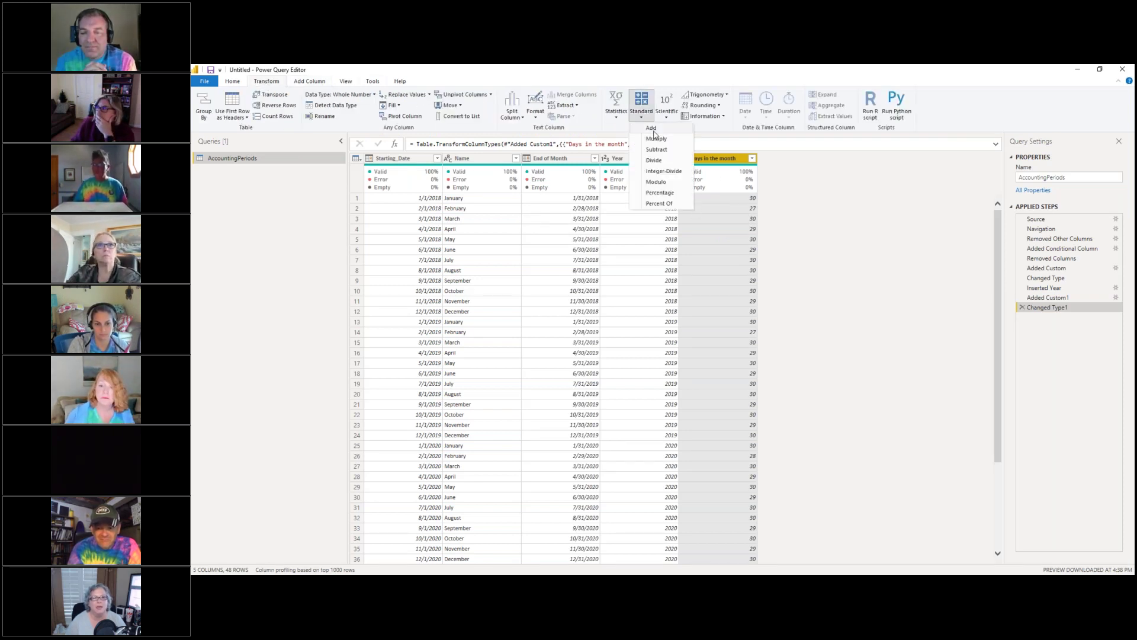
{"action": "left_click", "coordinate": [653, 129]}
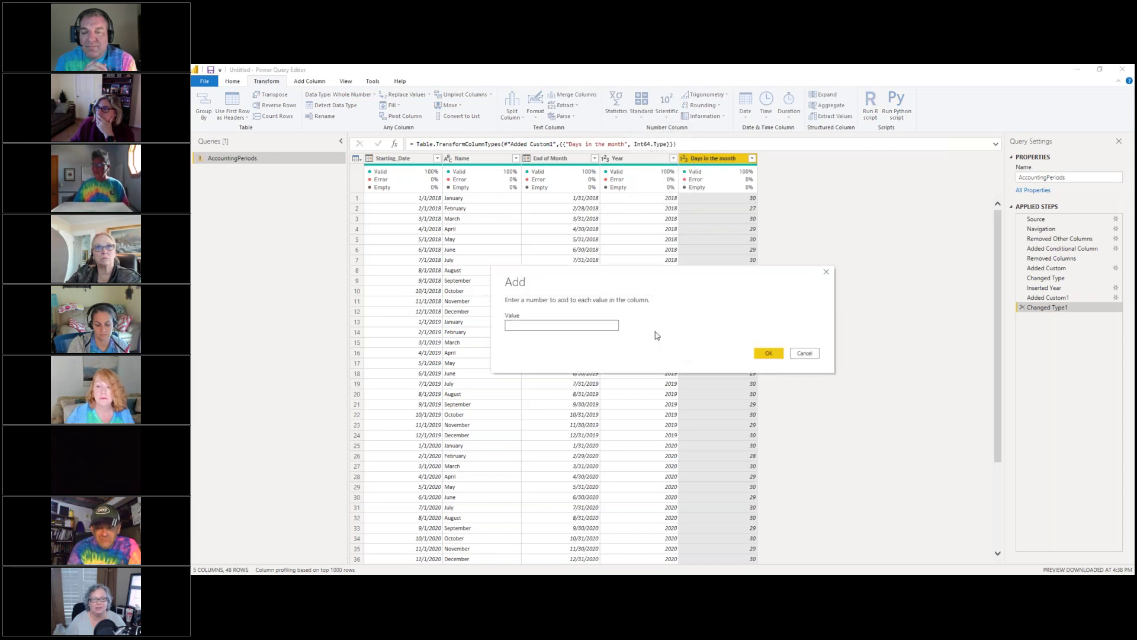
{"action": "type", "text": "1"}
{"action": "key", "text": "Return"}
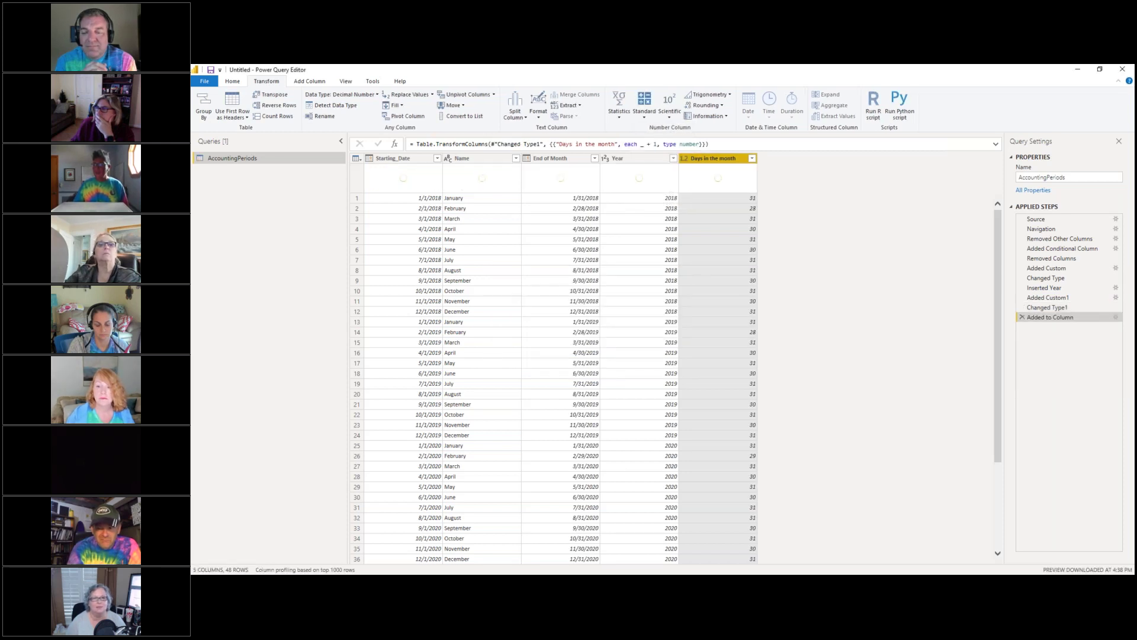
Step: Add a custom column named "Date" with the formula List.Dates([Starting_Date], [Days in the month], #duration(1,0,0,0))
{"action": "left_click", "coordinate": [309, 81]}
{"action": "left_click", "coordinate": [240, 107]}
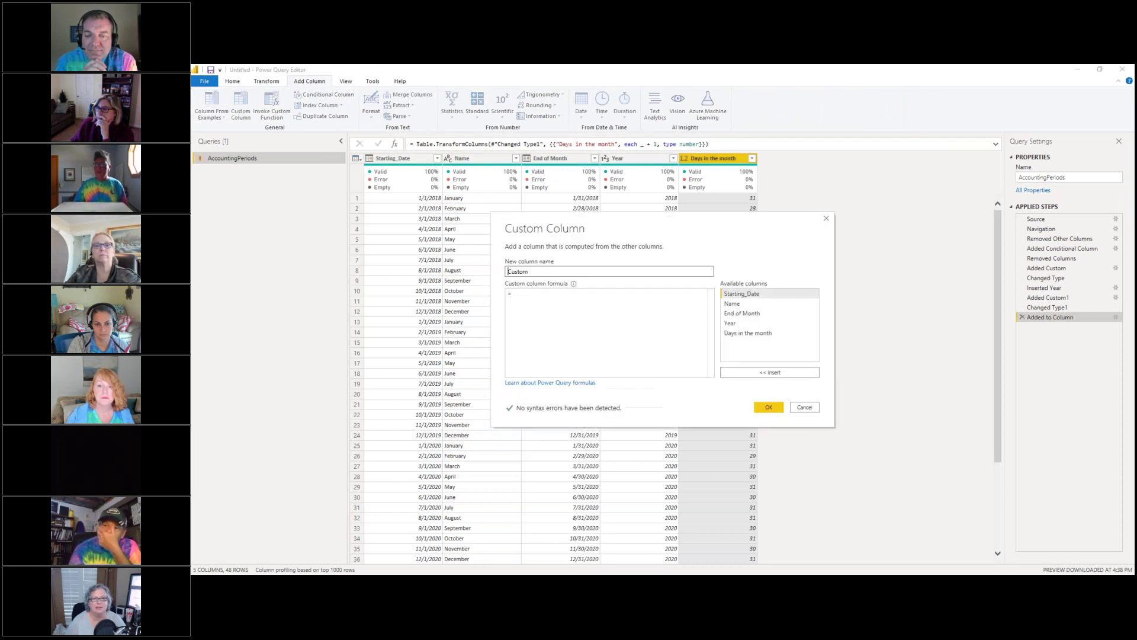
{"action": "type", "text": "Date"}
{"action": "left_click", "coordinate": [585, 303]}
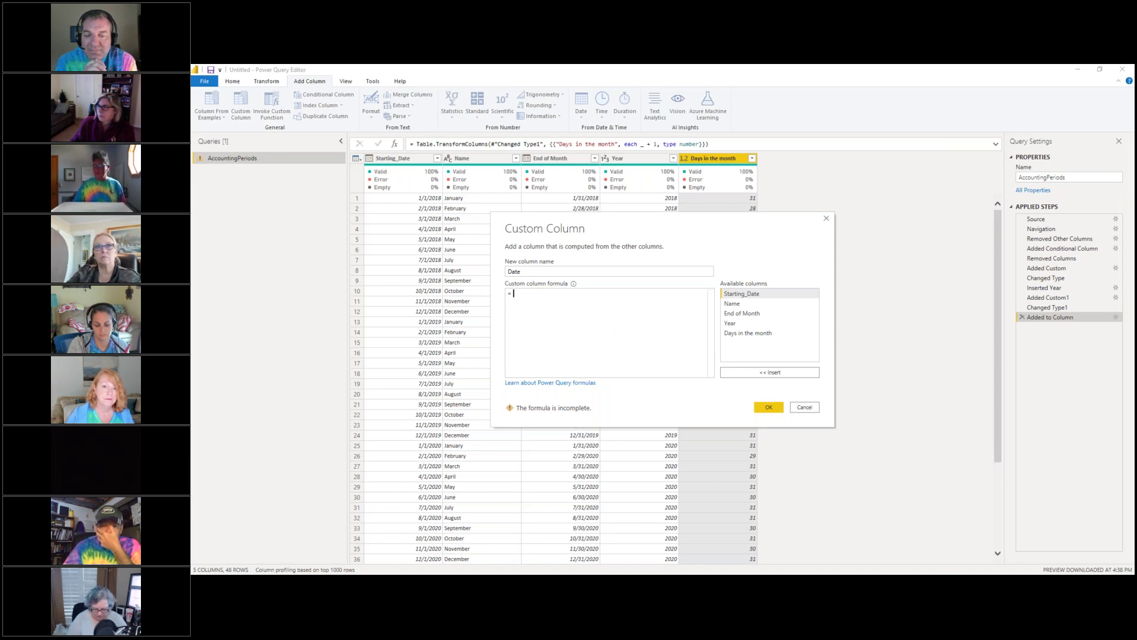
{"action": "type", "text": "list."}
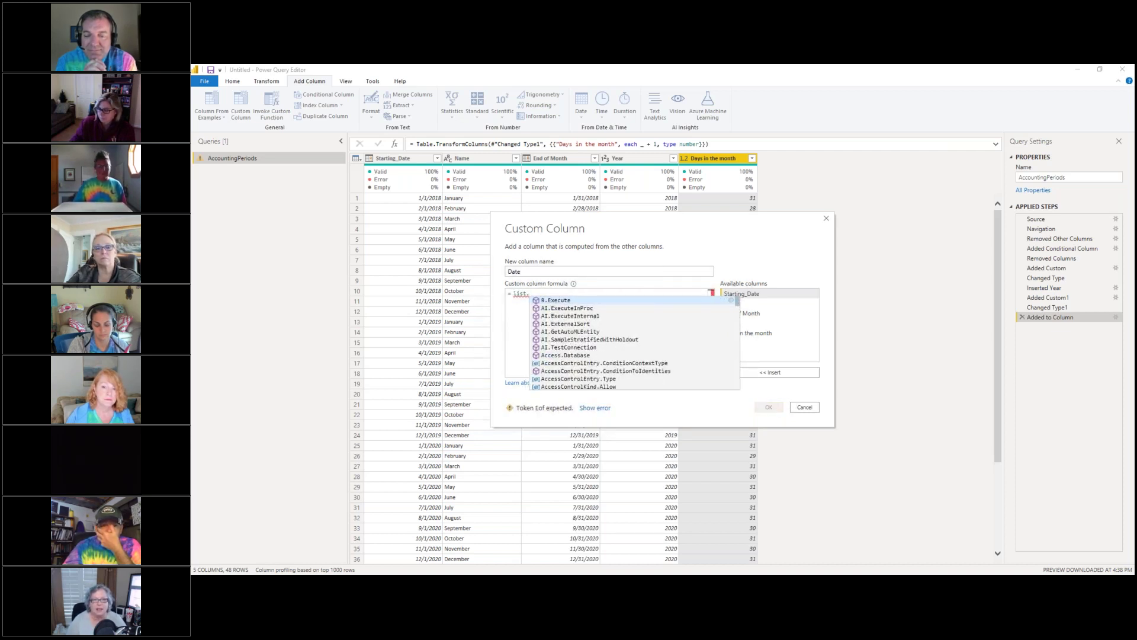
{"action": "key", "text": "BackSpace"}
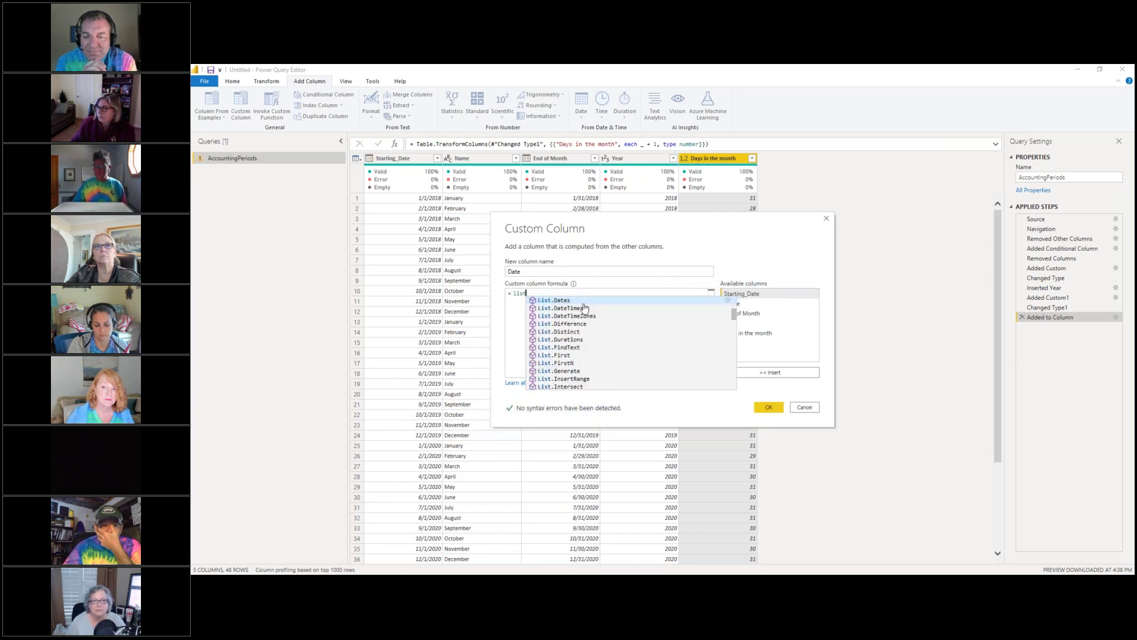
{"action": "key", "text": "Tab"}
{"action": "type", "text": "("}
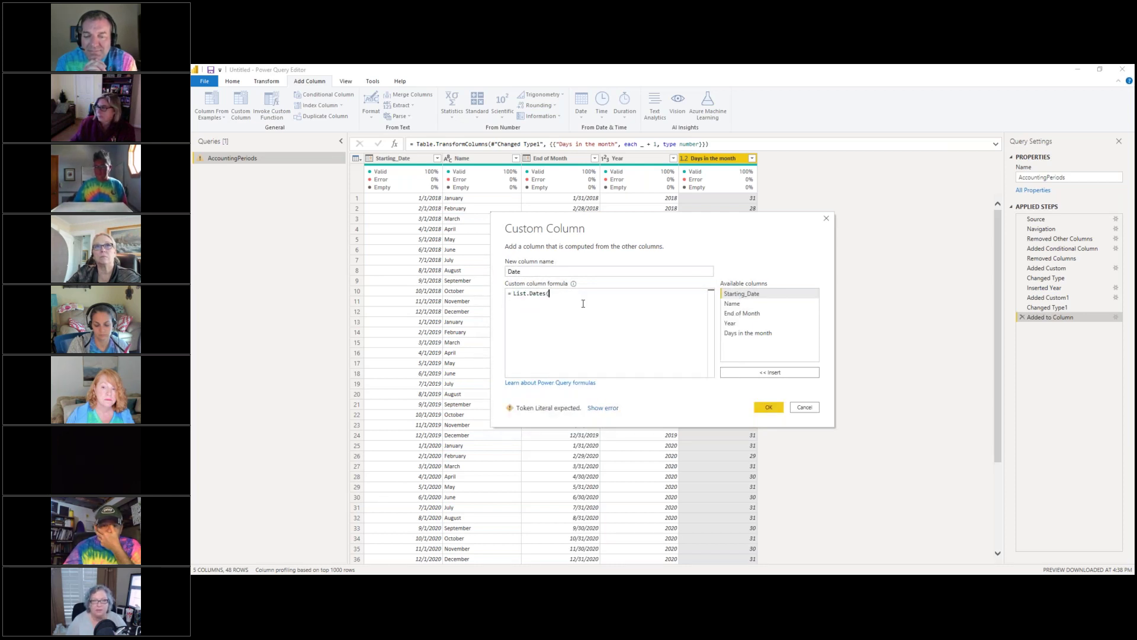
{"action": "double_click", "coordinate": [741, 294]}
{"action": "type", "text": ","}
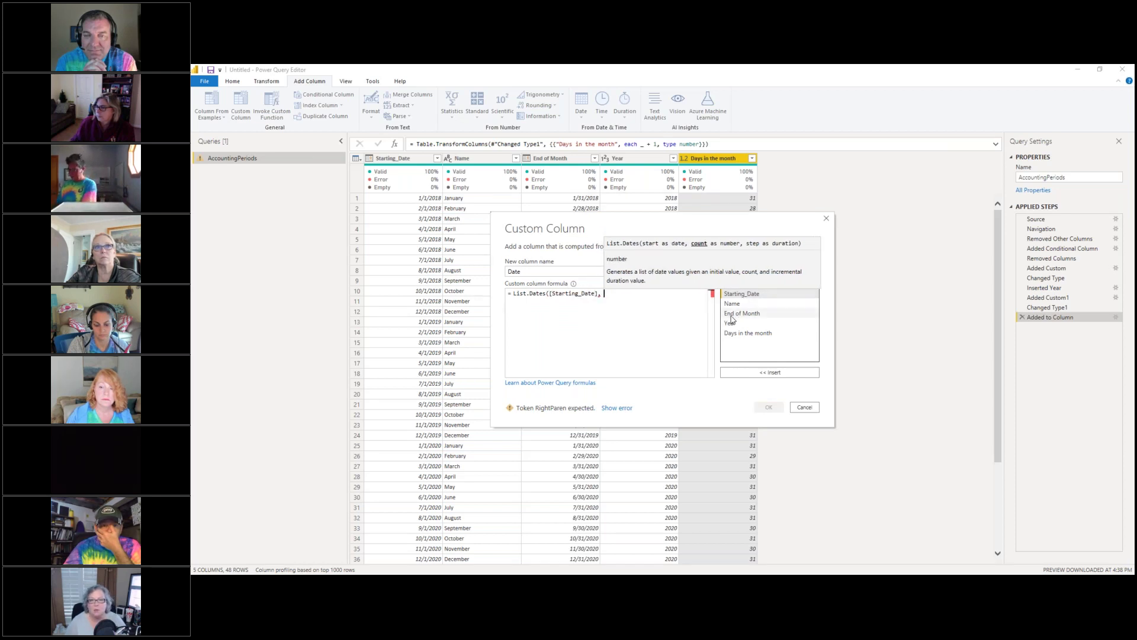
{"action": "double_click", "coordinate": [747, 332]}
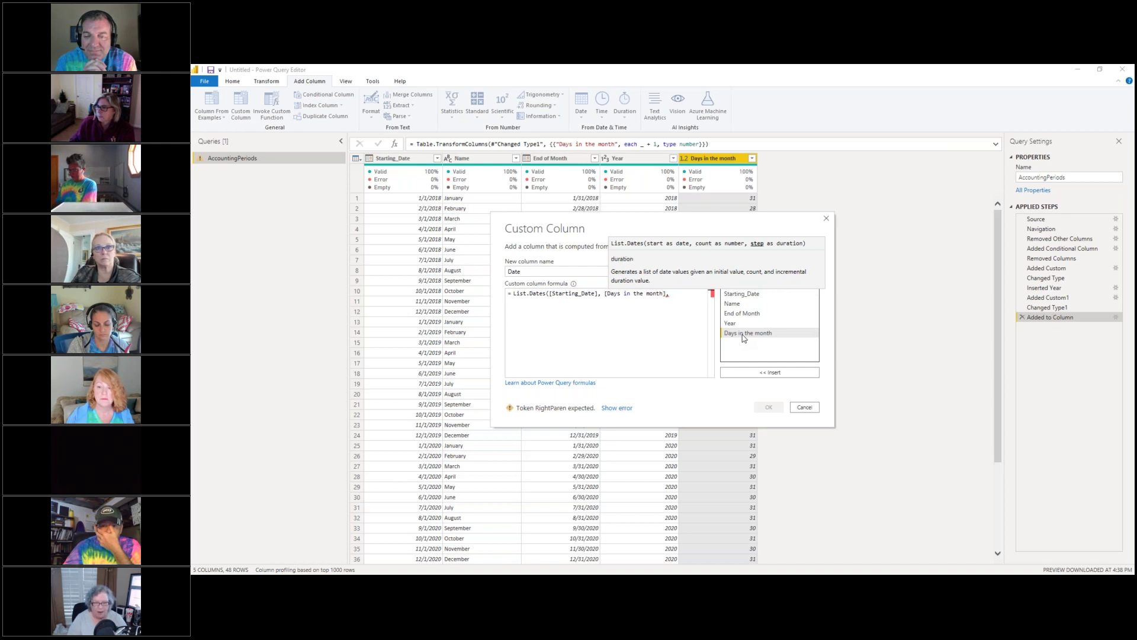
{"action": "type", "text": ", "}
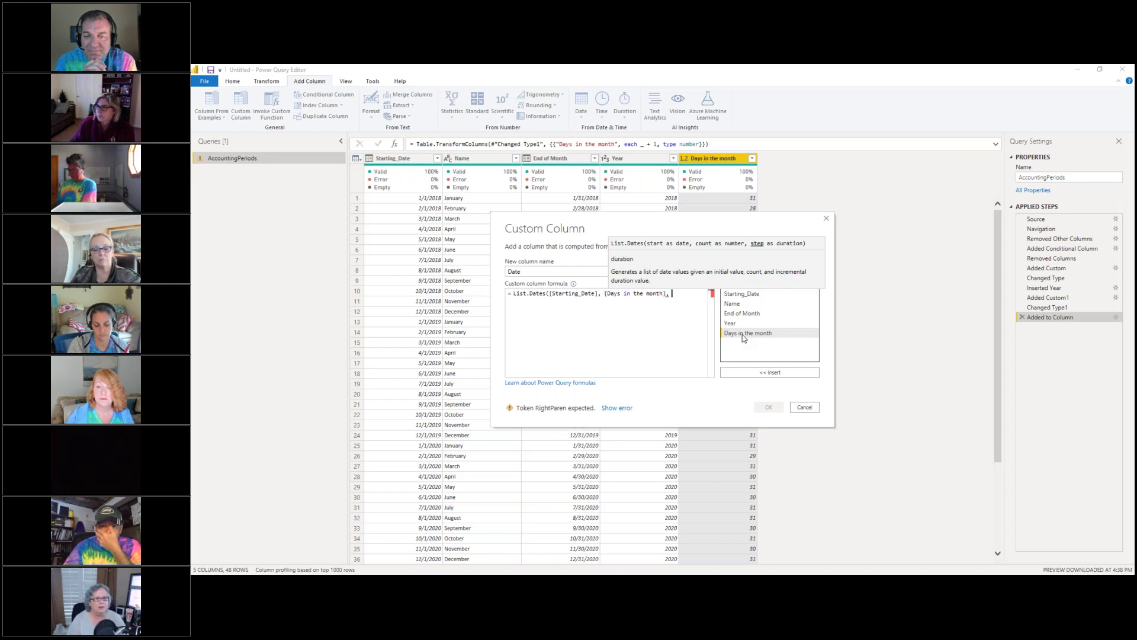
{"action": "type", "text": "#duration("}
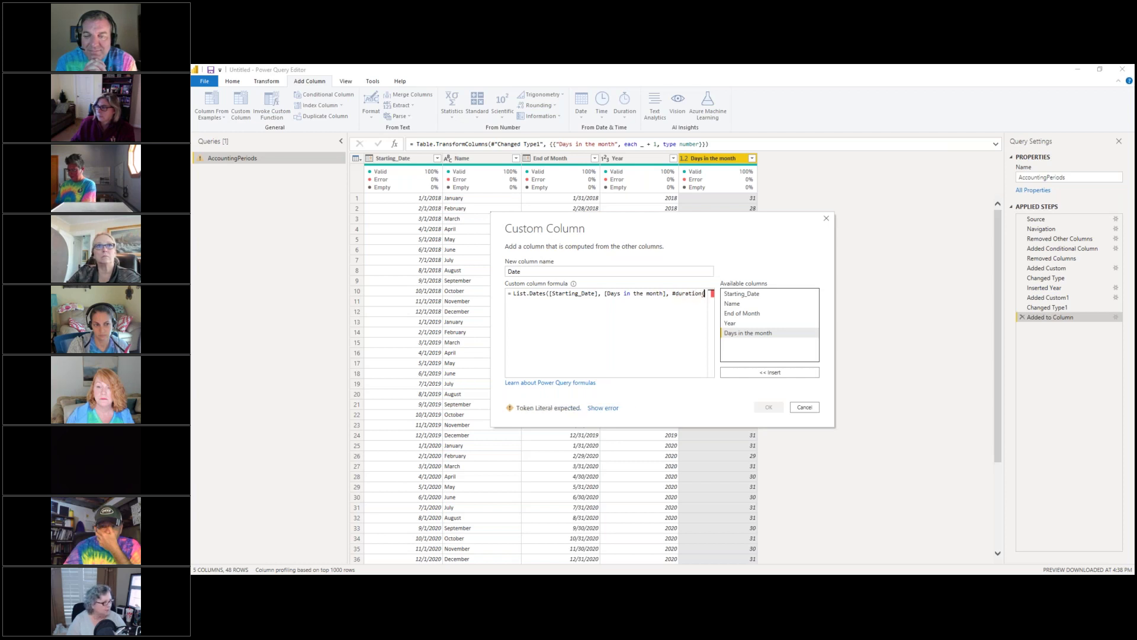
{"action": "type", "text": "1,"}
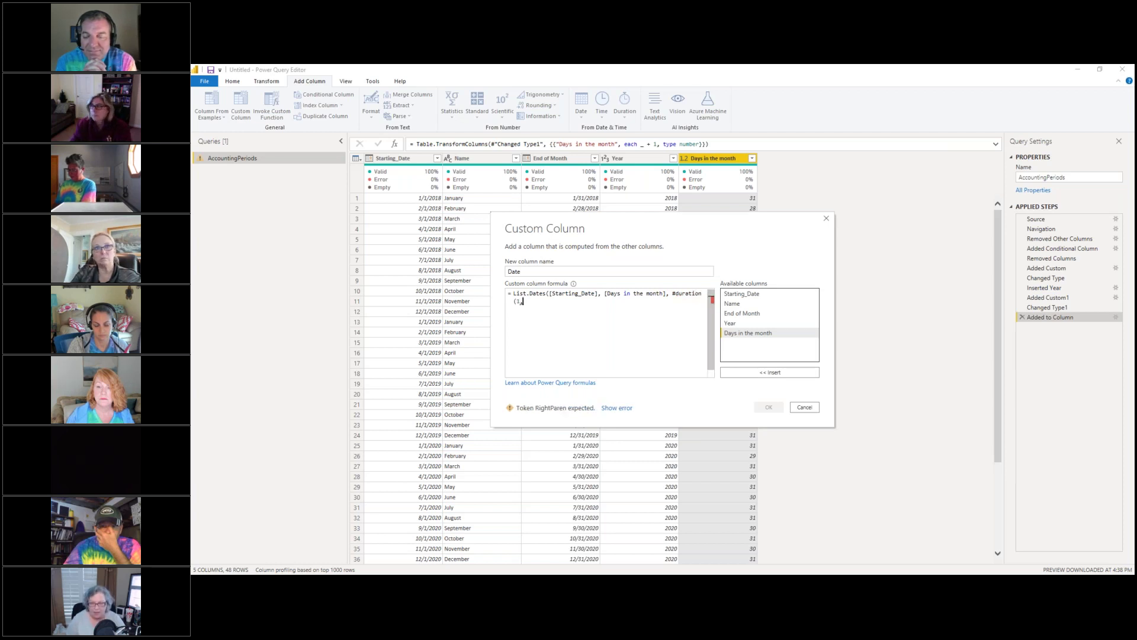
{"action": "type", "text": "0,0,"}
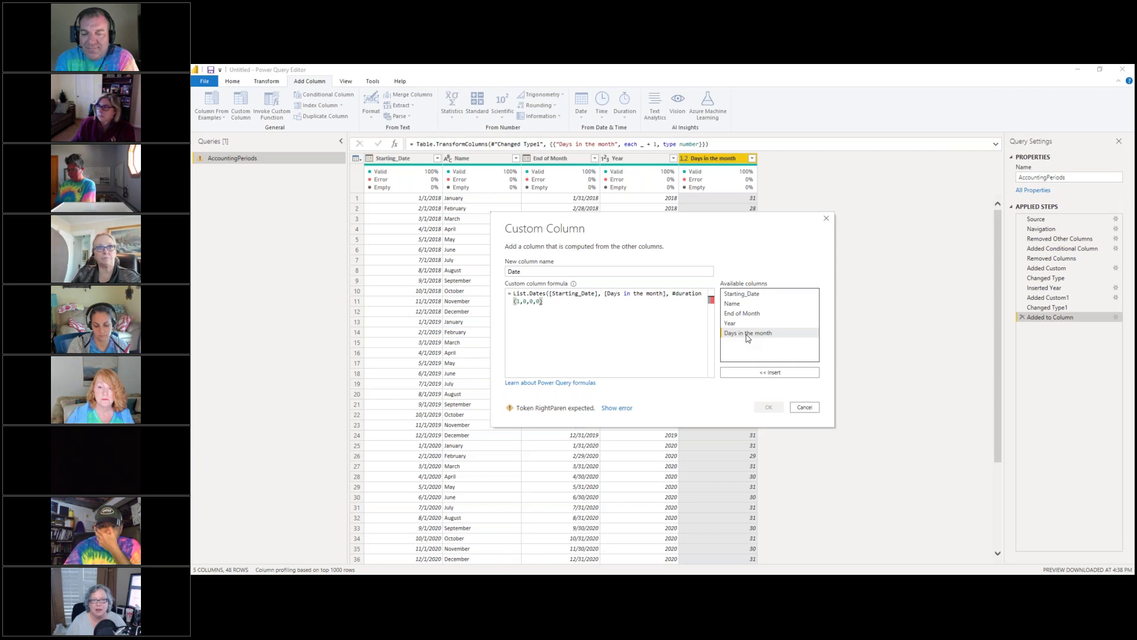
{"action": "type", "text": "0)"}
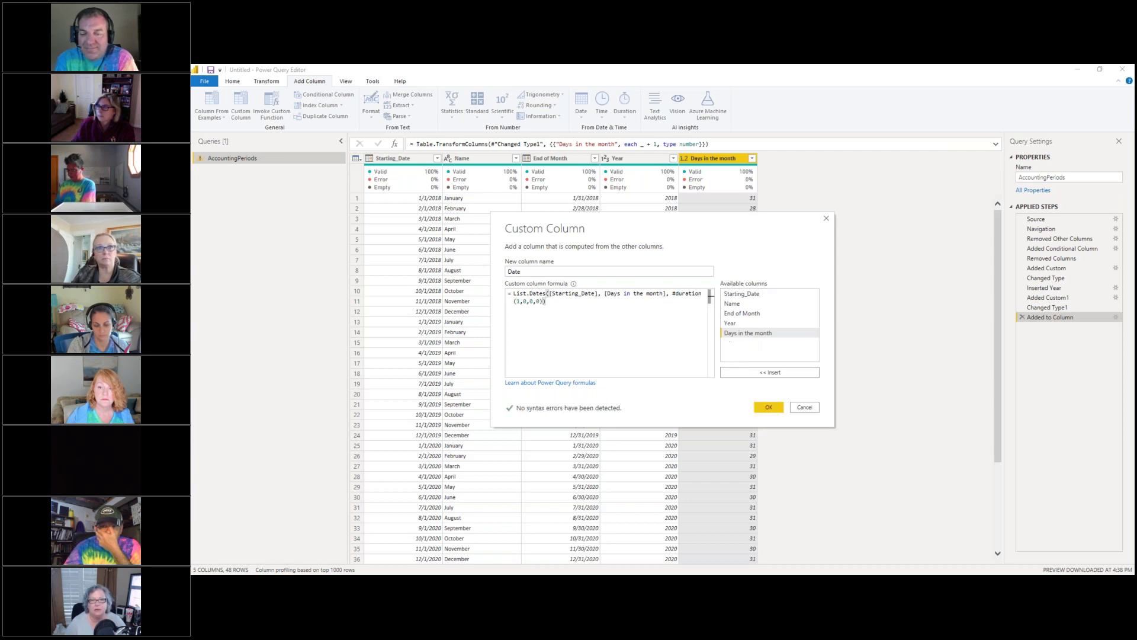
{"action": "left_click", "coordinate": [768, 407]}
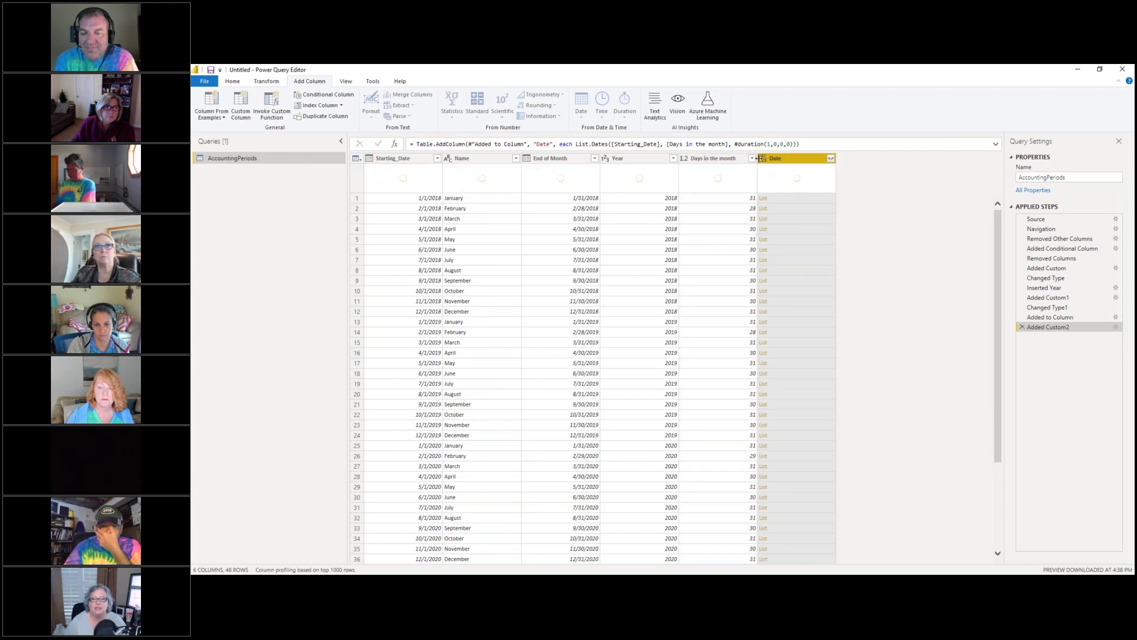
Step: Expand the lists in the Date column to new rows
{"action": "left_click", "coordinate": [832, 158]}
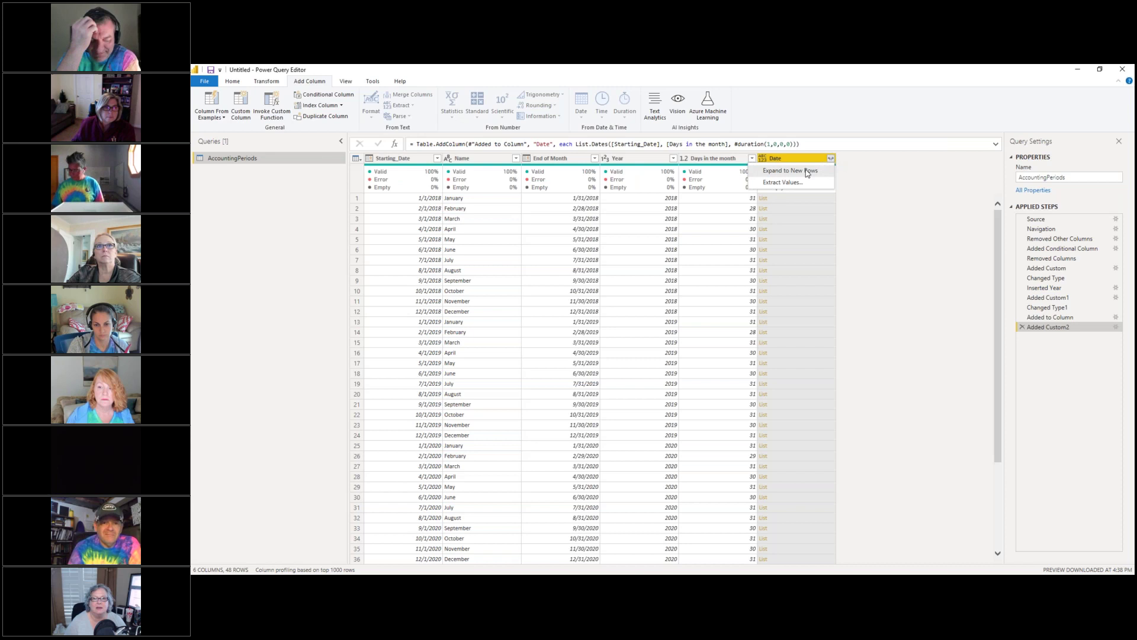
{"action": "left_click", "coordinate": [807, 171]}
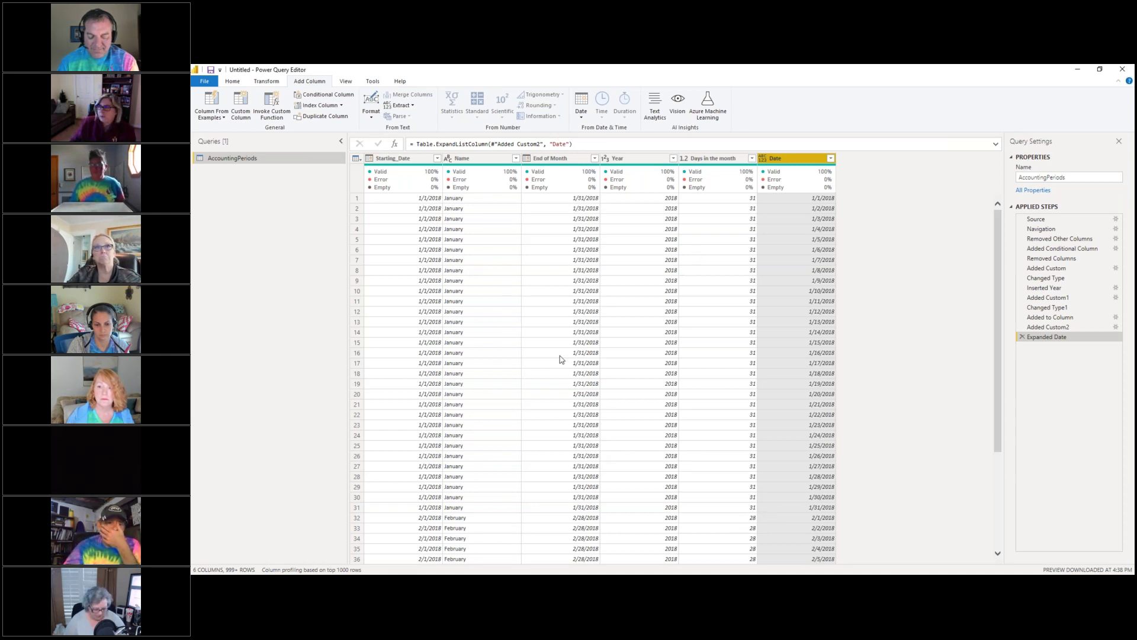
{"action": "key", "text": "alt"}
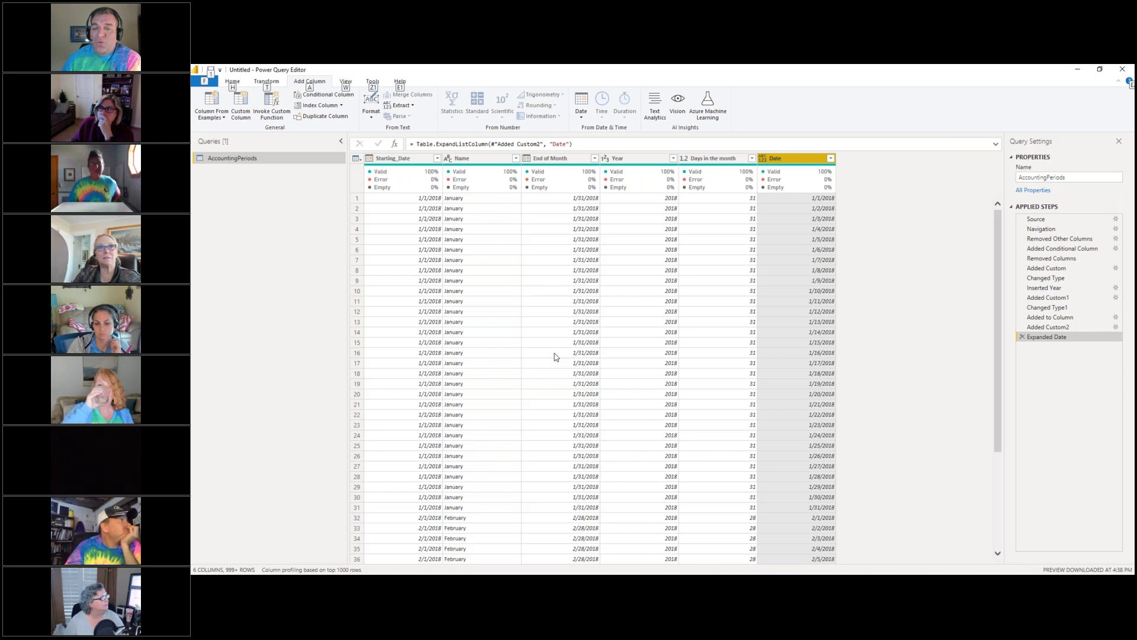
{"action": "key", "text": "alt+Tab"}
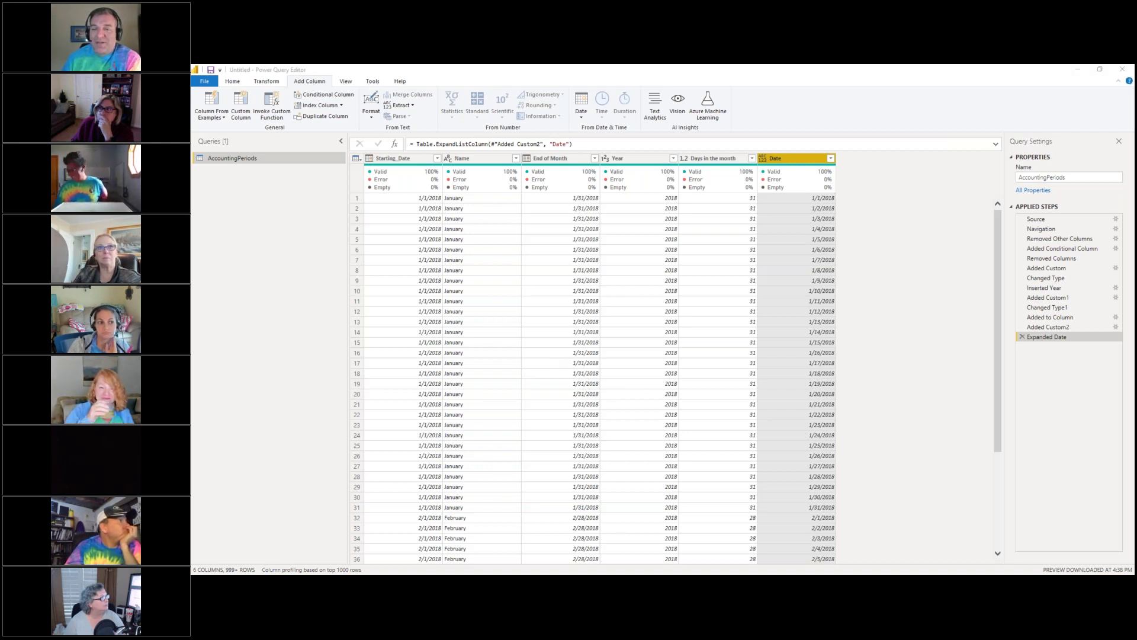